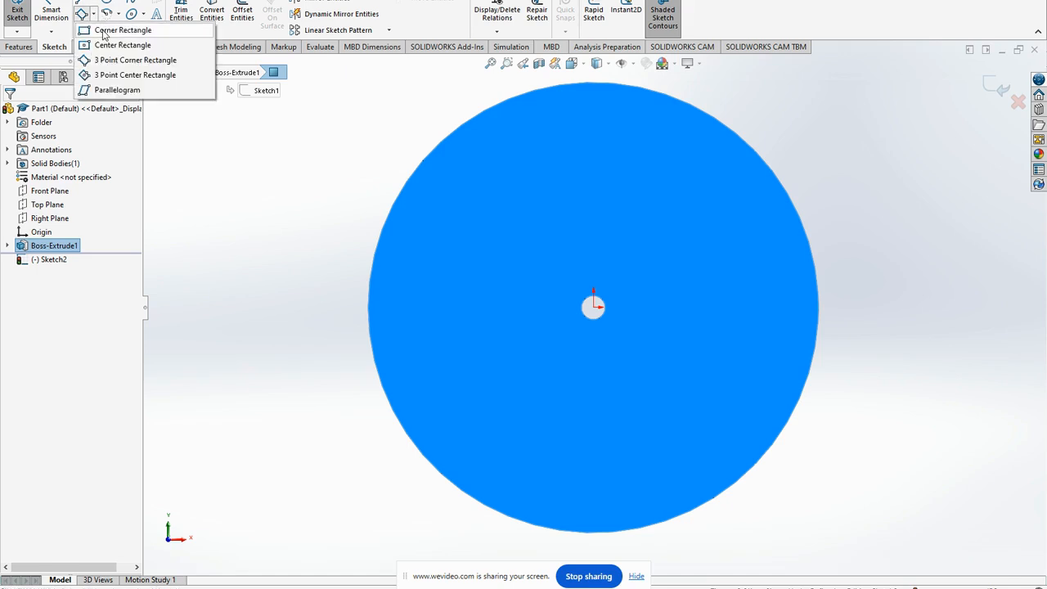
Sketch a corner rectangle about 0.56 in wide and 0.81 in high on the disc face, just inside its upper edge.
click(104, 31)
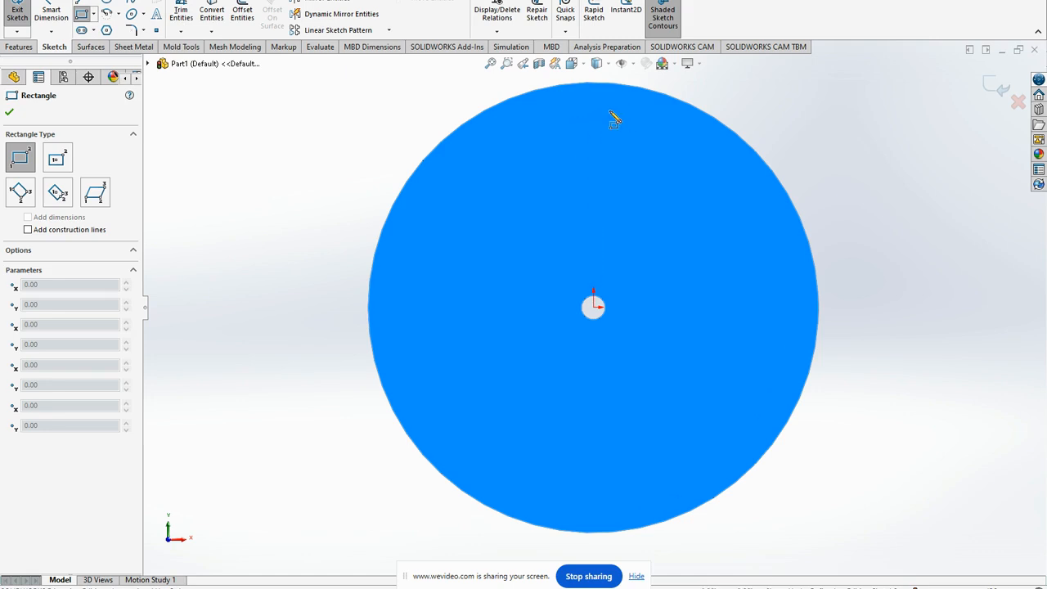
click(616, 152)
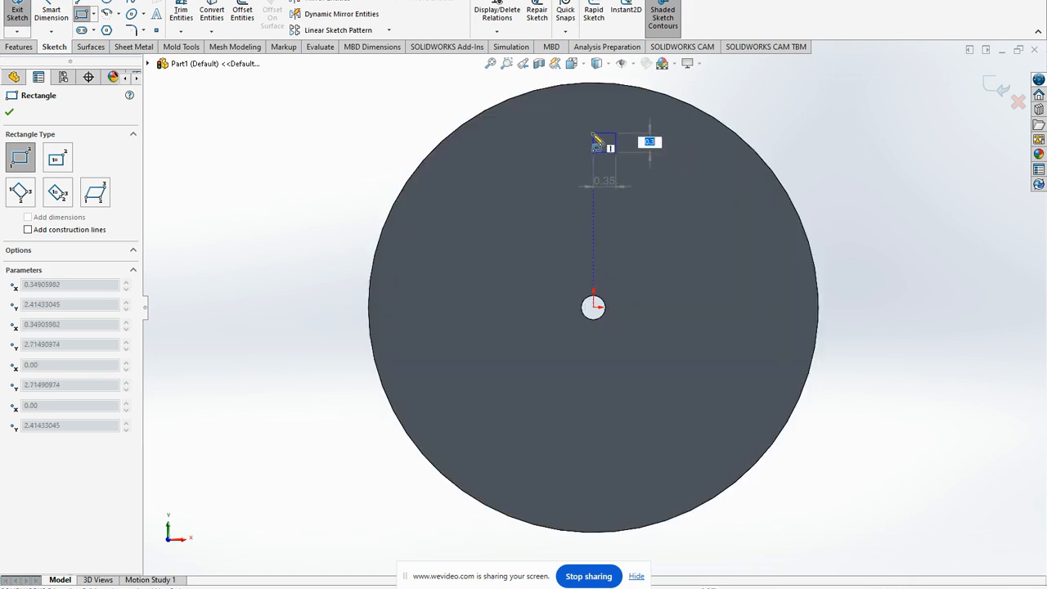
click(581, 99)
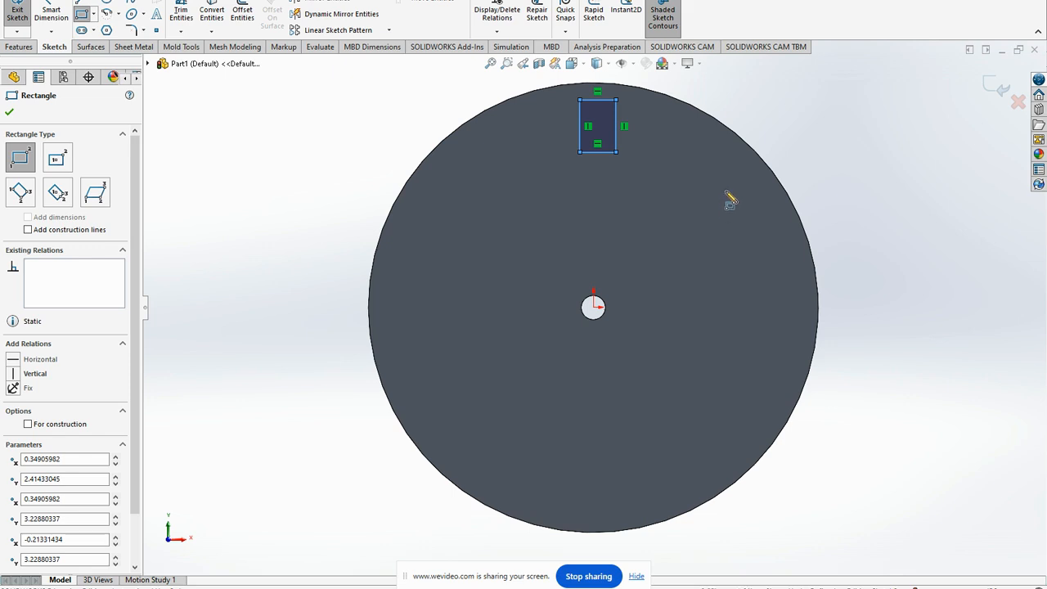
Draw a centerline about 2.42 in long from the origin to the midpoint of the rectangle's lower edge.
click(96, 4)
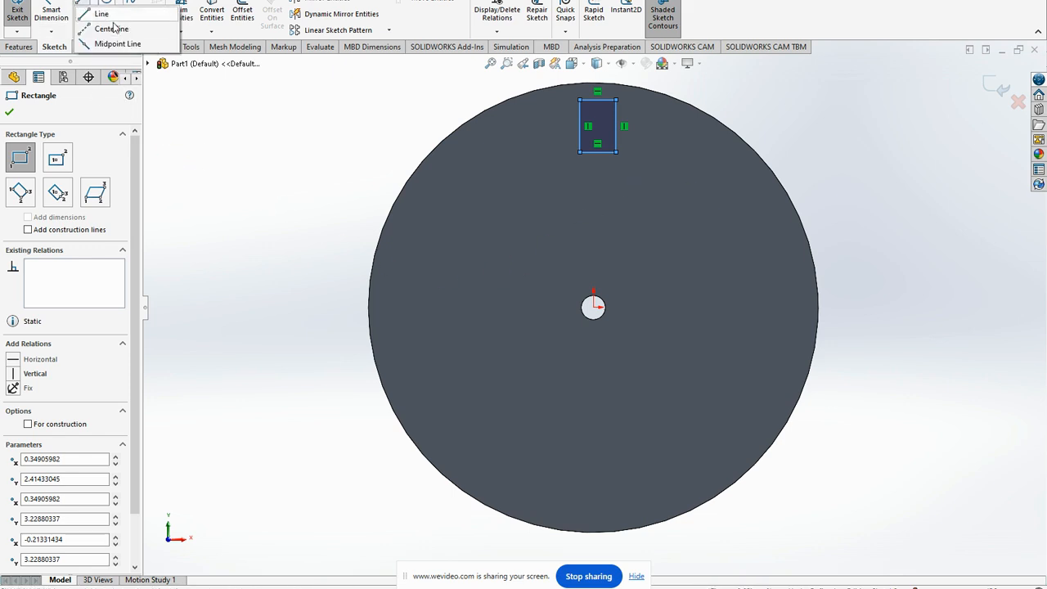
click(115, 29)
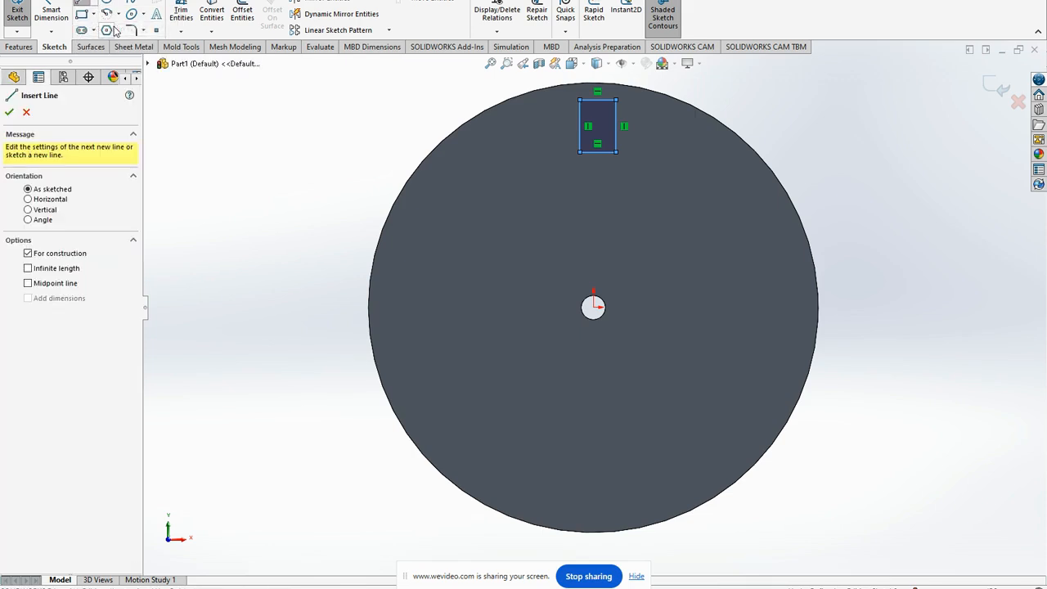
click(594, 308)
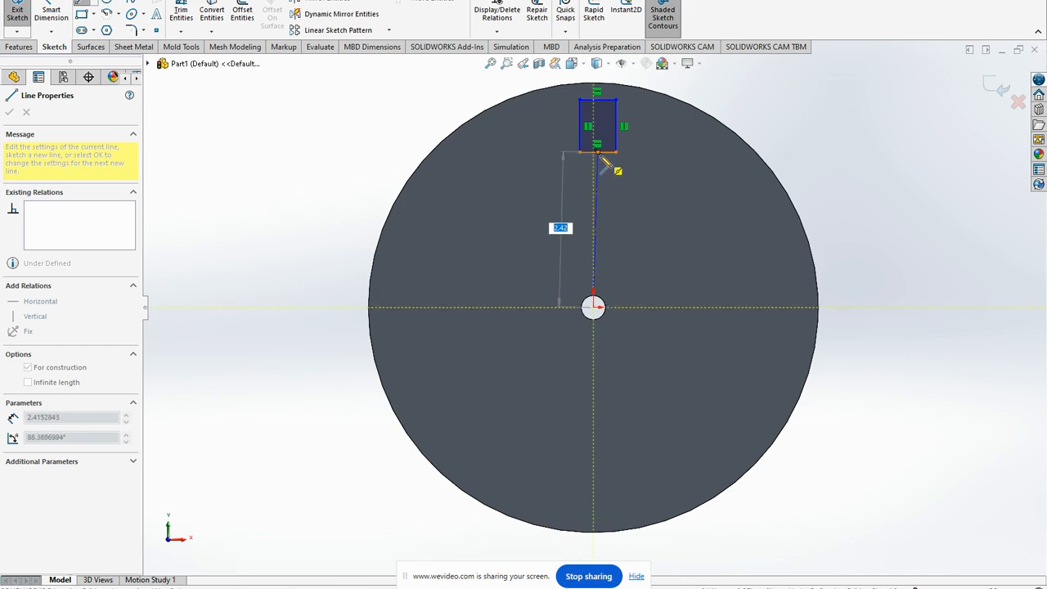
scroll(600, 153, up, 2)
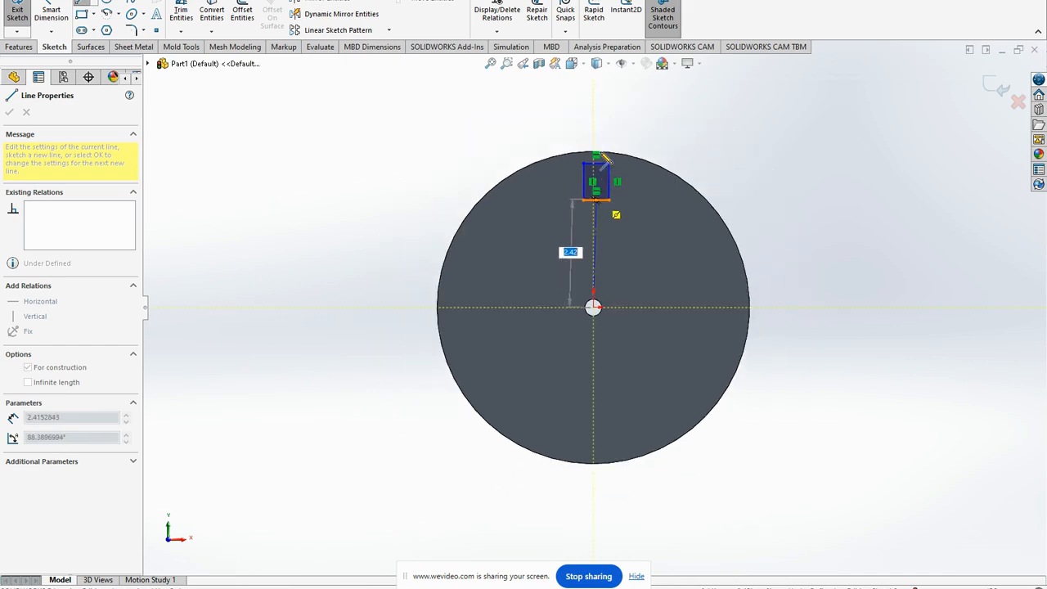
scroll(599, 156, down, 5)
scroll(604, 352, down, 3)
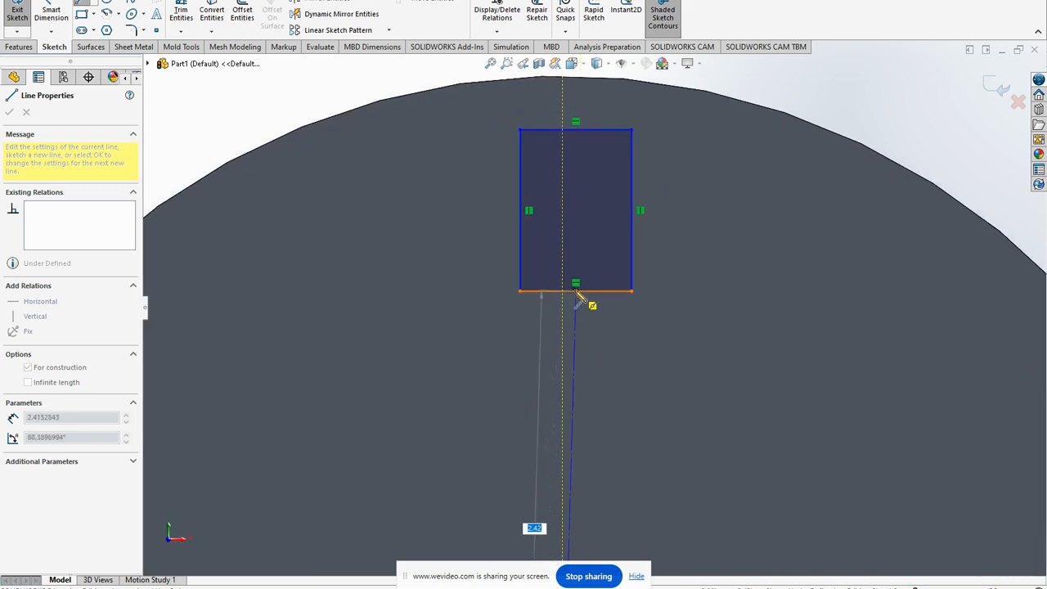
click(576, 291)
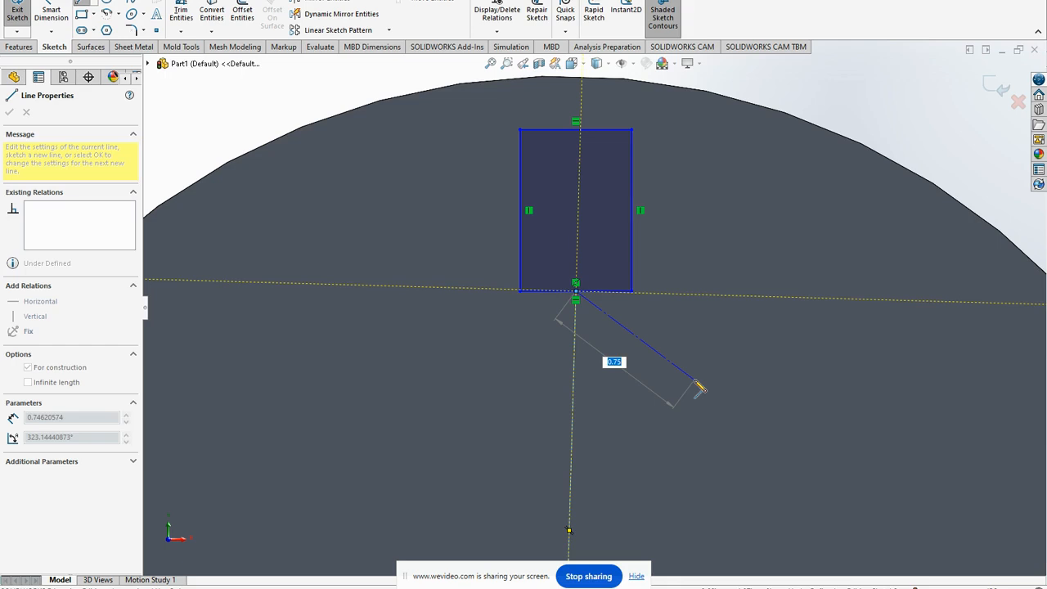
key(Escape)
Apply a vertical relation to the centerline between the origin and the rectangle.
scroll(654, 360, up, 6)
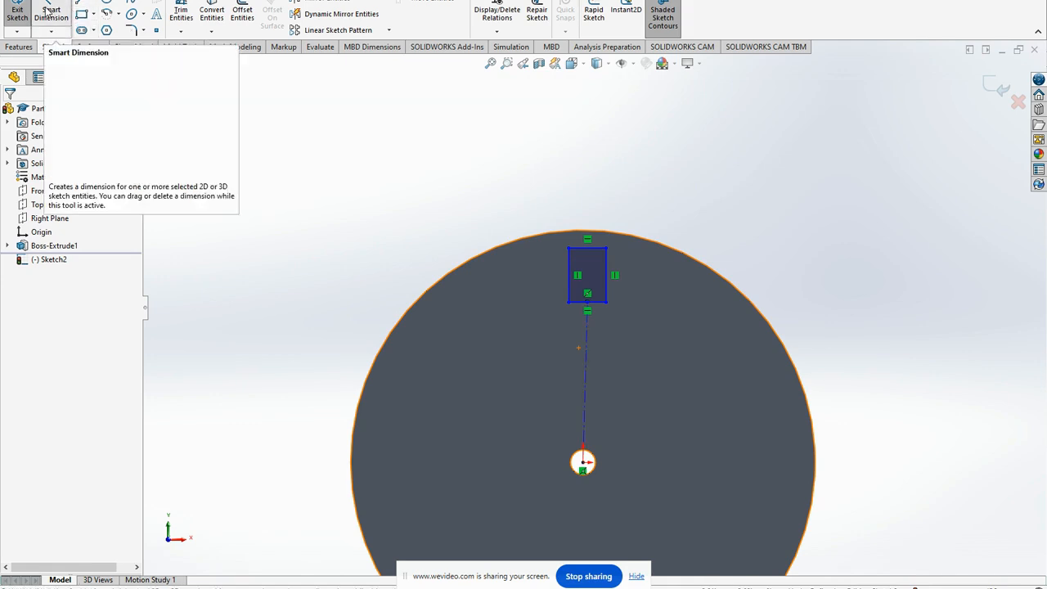
click(586, 405)
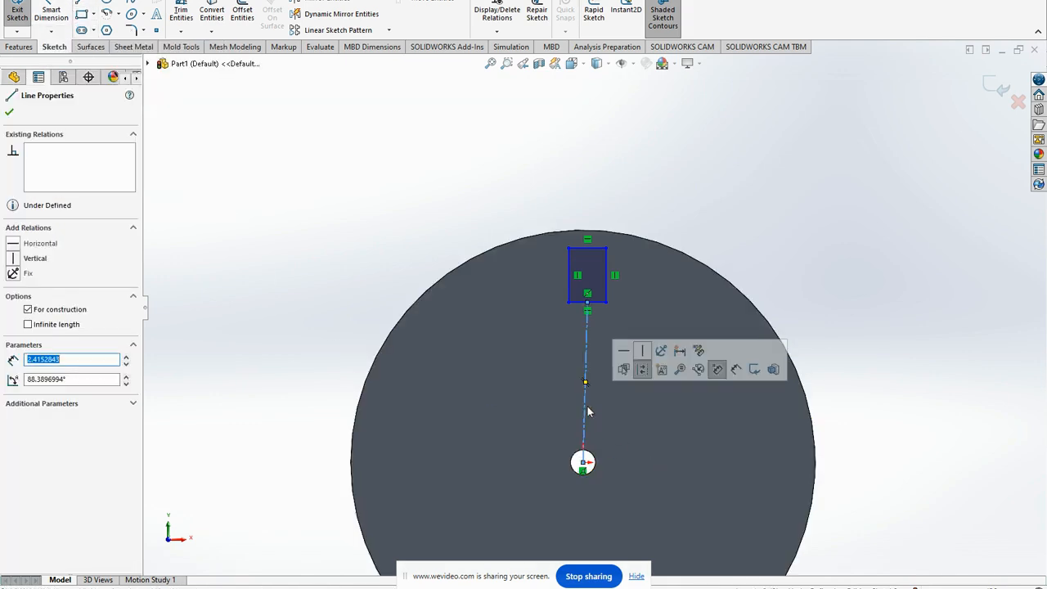
click(643, 353)
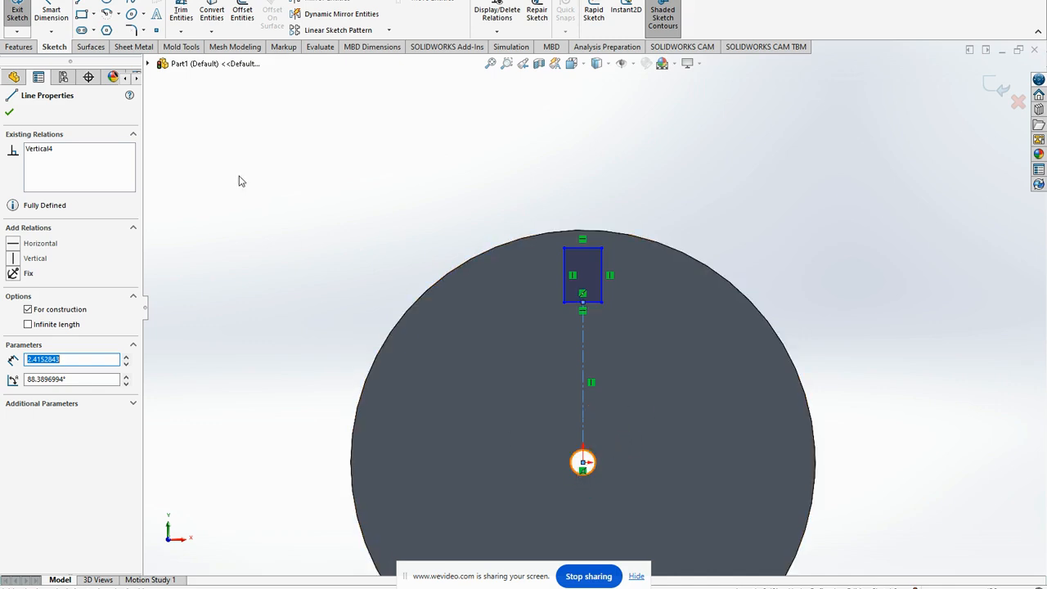
Dimension the rectangle's left side and set its height to 1 in.
click(51, 13)
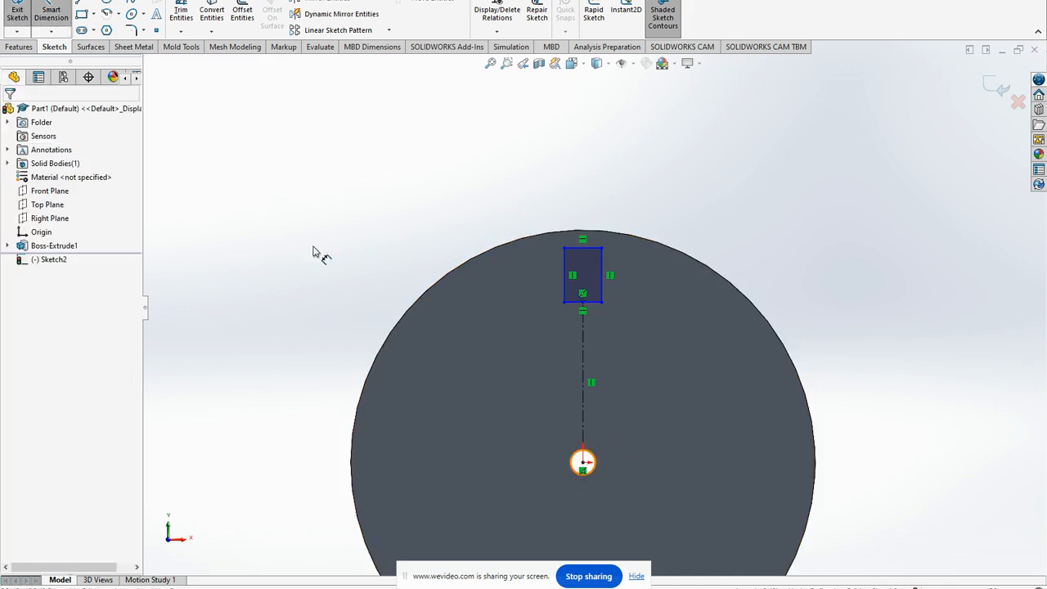
click(563, 294)
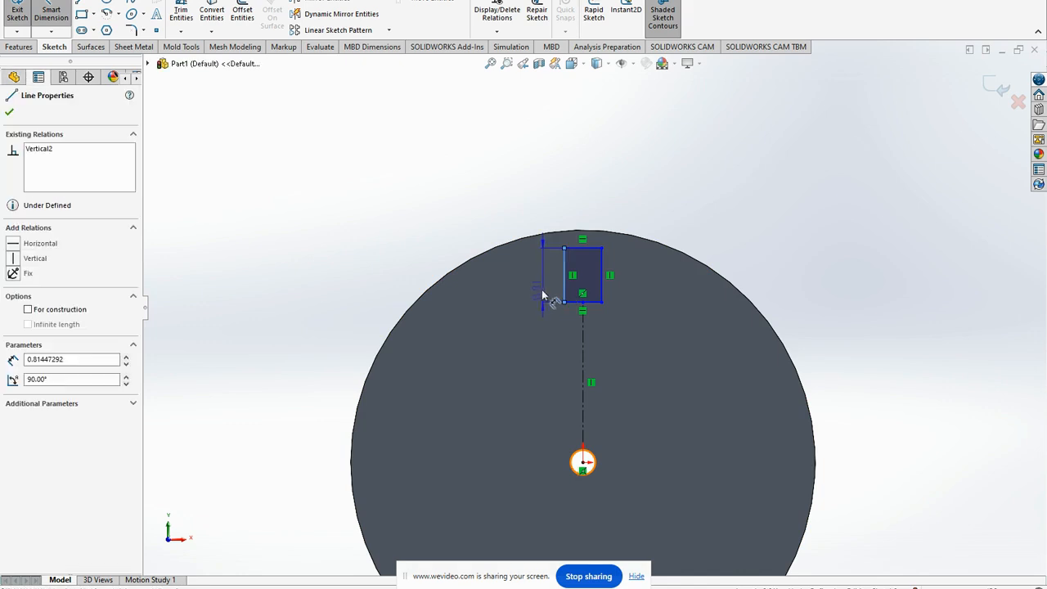
click(485, 289)
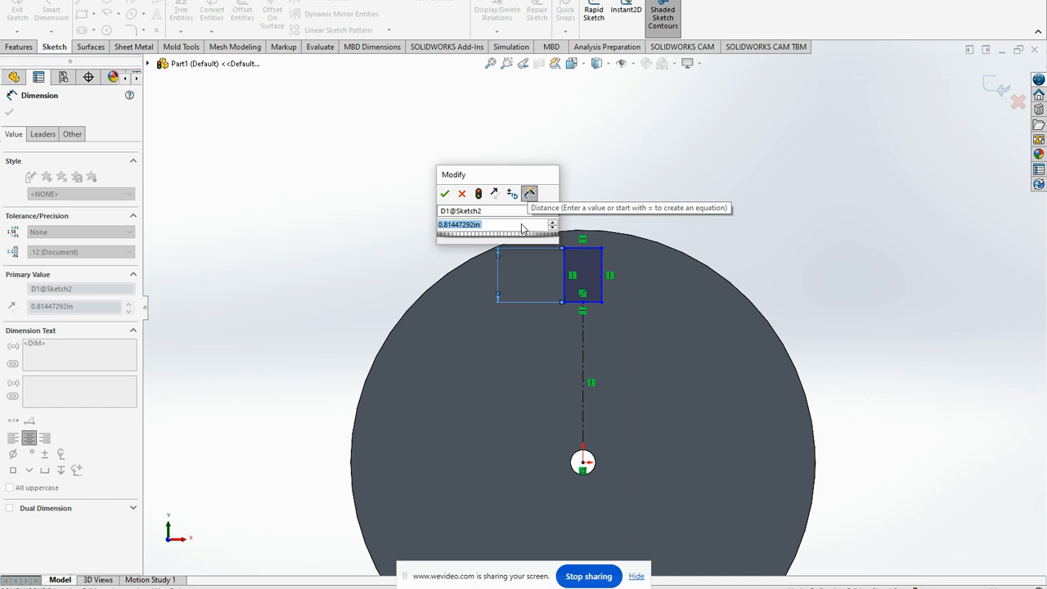
text(1)
key(Return)
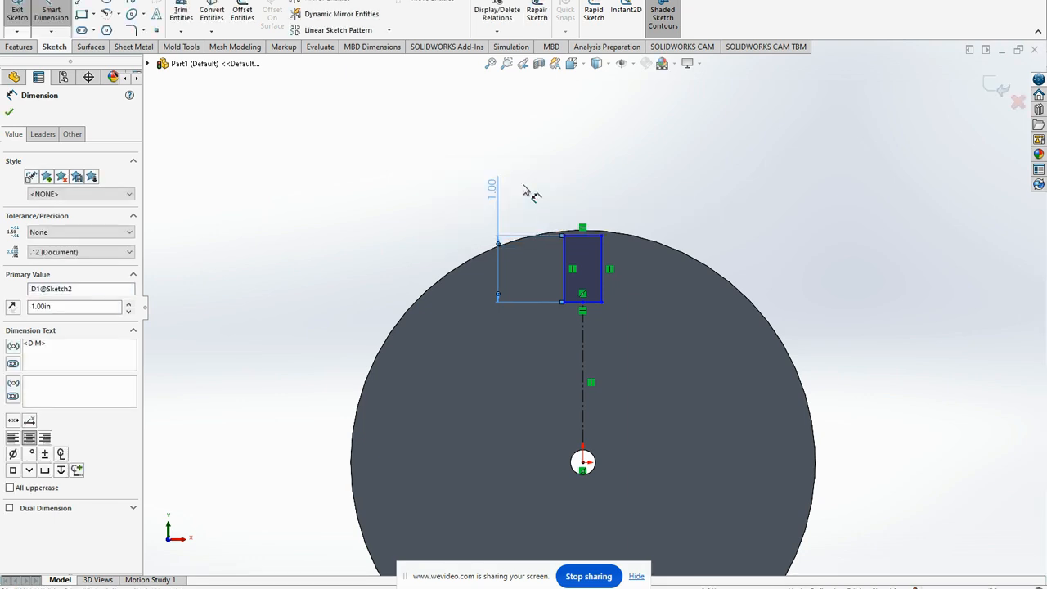
Dimension the rectangle's top edge and set its width to 0.25 in.
scroll(592, 246, down, 4)
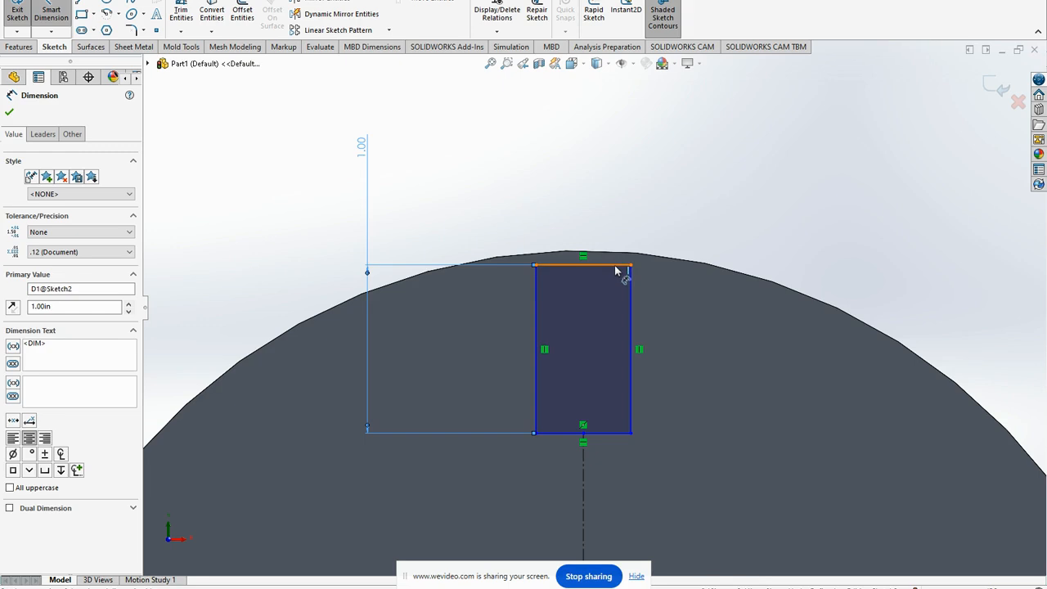
click(614, 265)
click(619, 165)
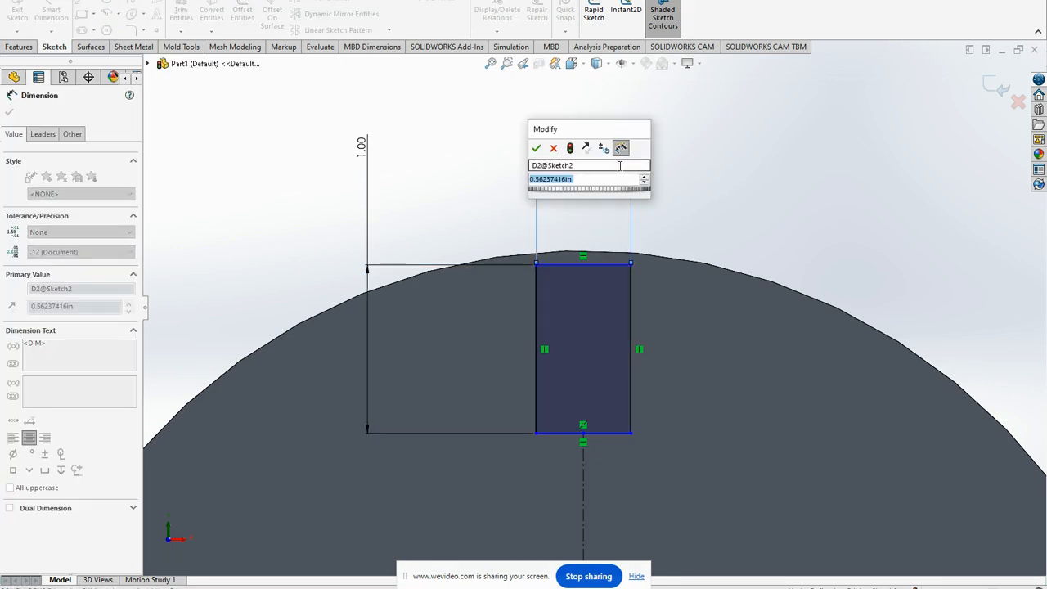
text(.25)
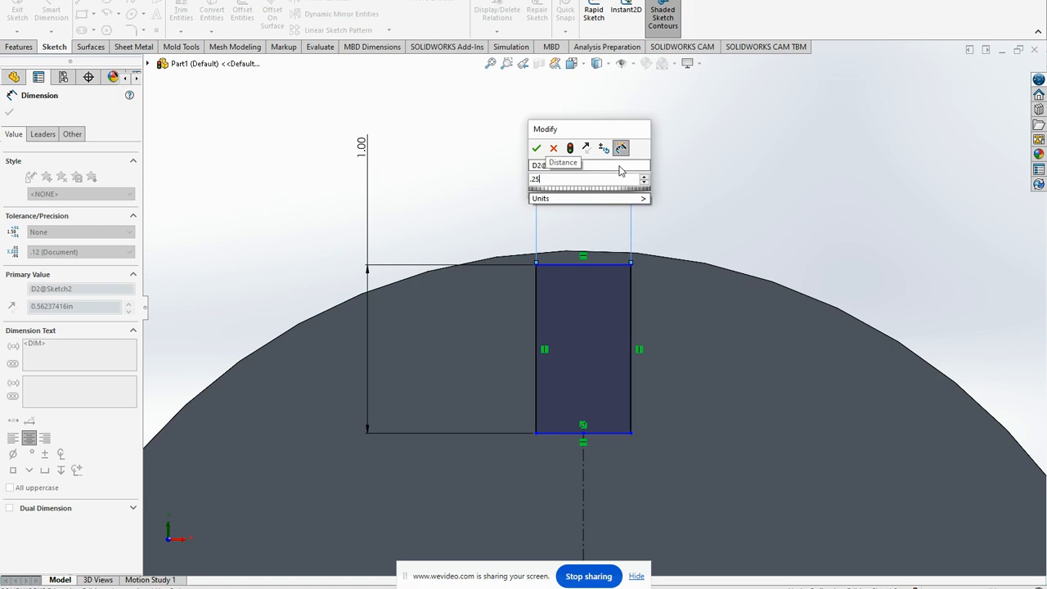
key(Return)
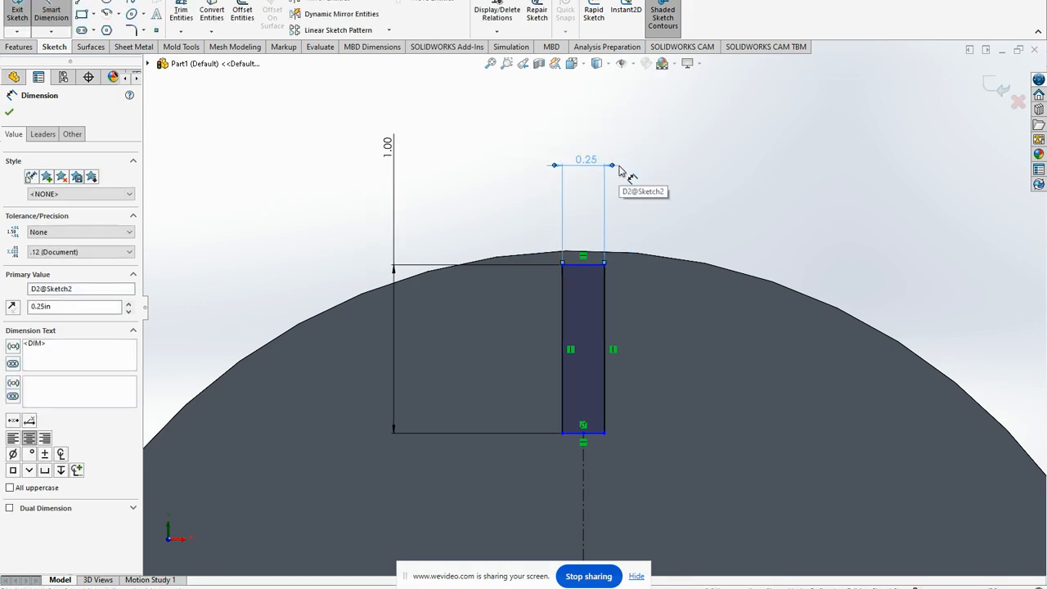
Dimension the centerline from the origin to the rectangle at 2.25 in and exit the sketch.
scroll(729, 369, up, 6)
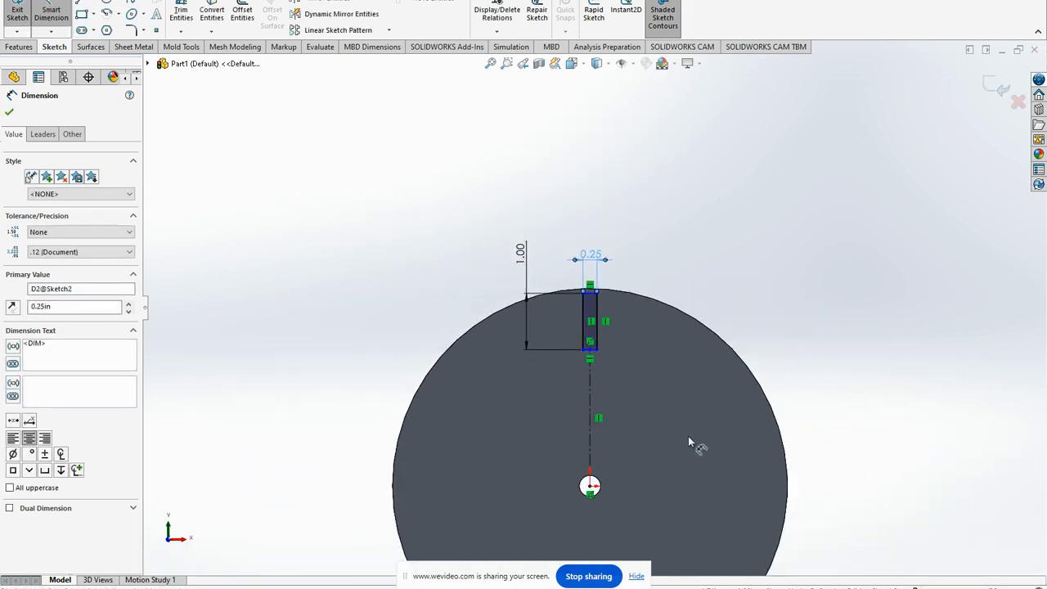
scroll(633, 423, down, 5)
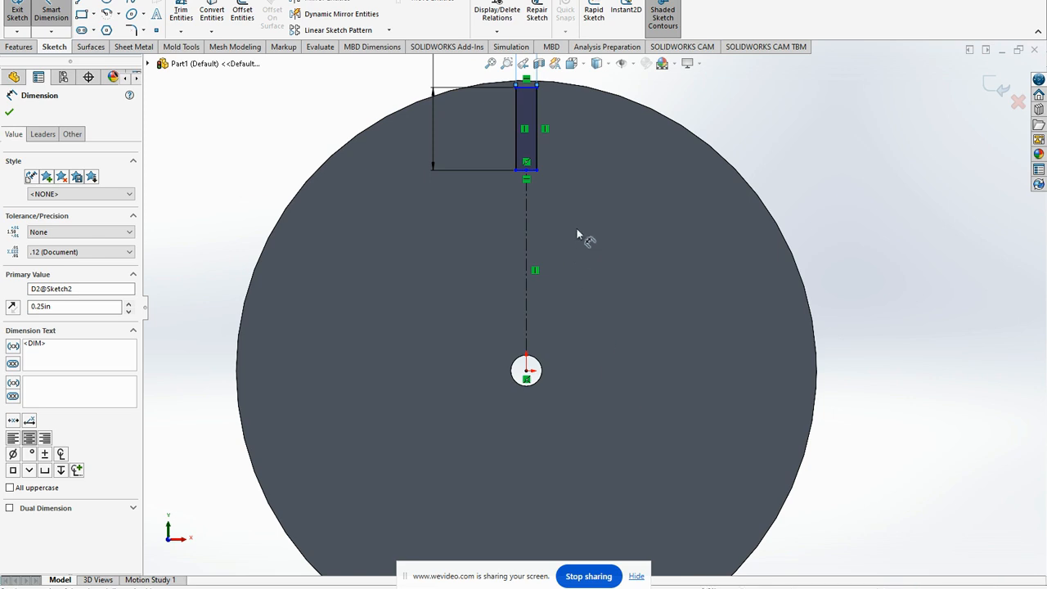
click(528, 309)
click(591, 293)
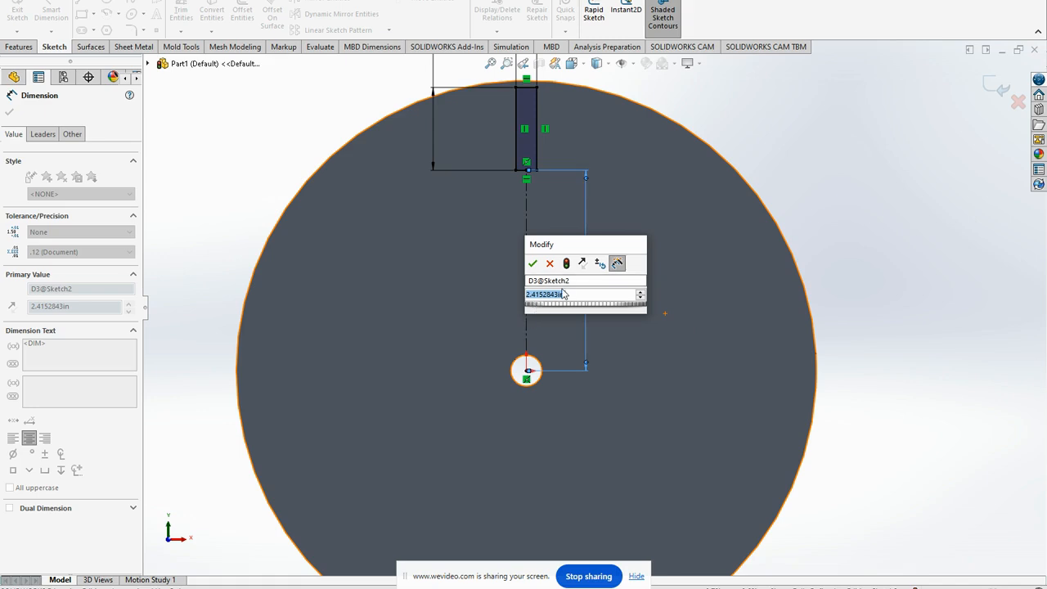
text(2.25)
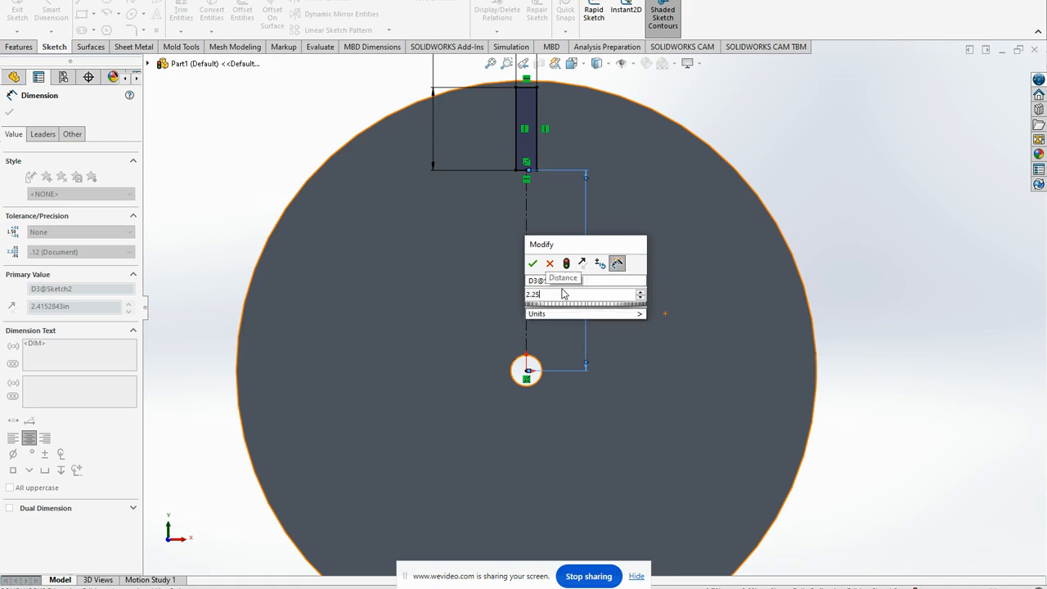
key(Return)
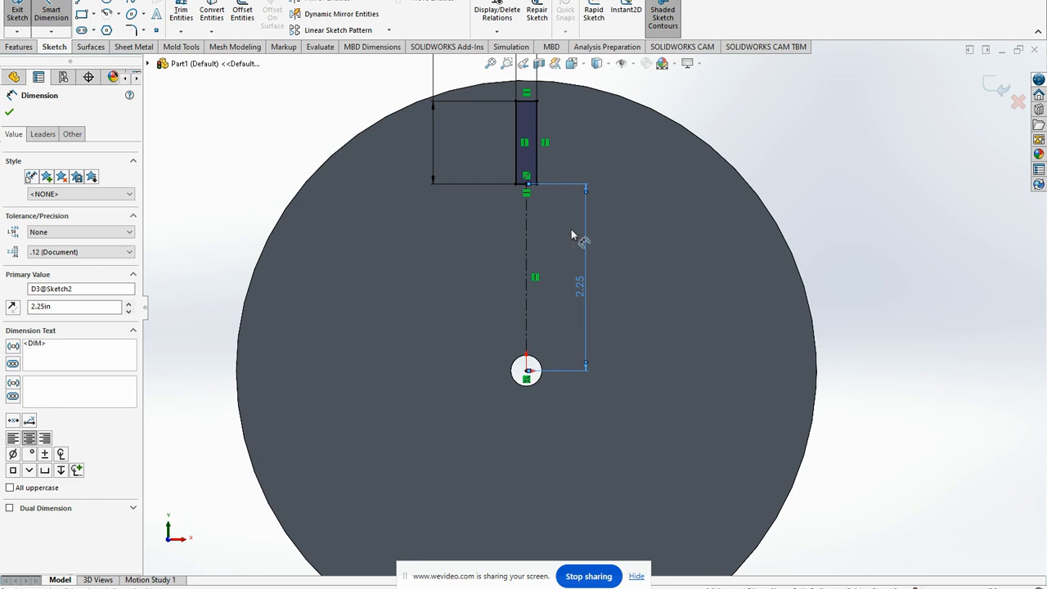
scroll(548, 243, up, 1)
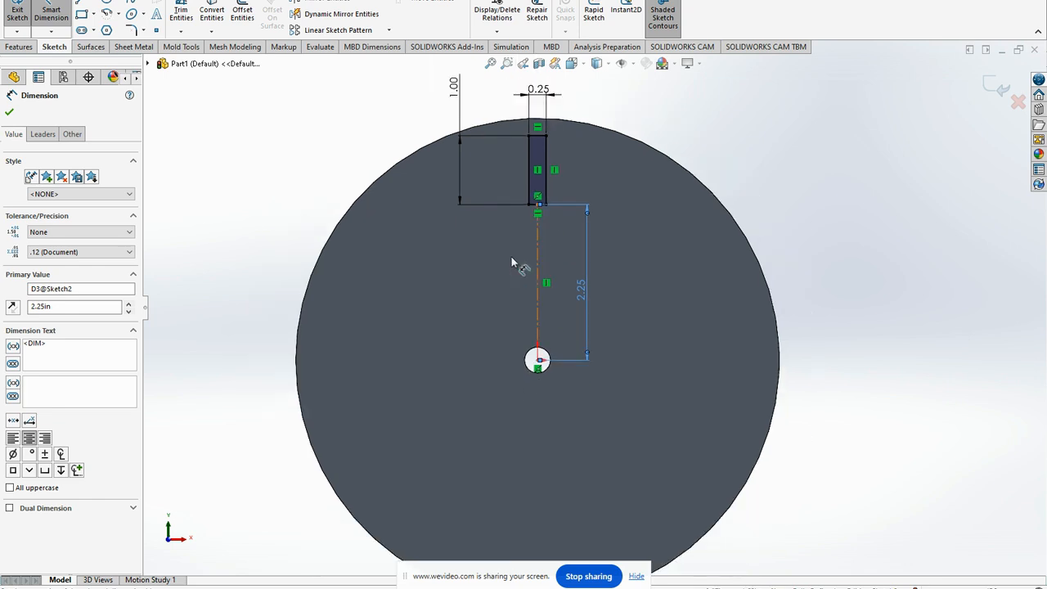
click(17, 13)
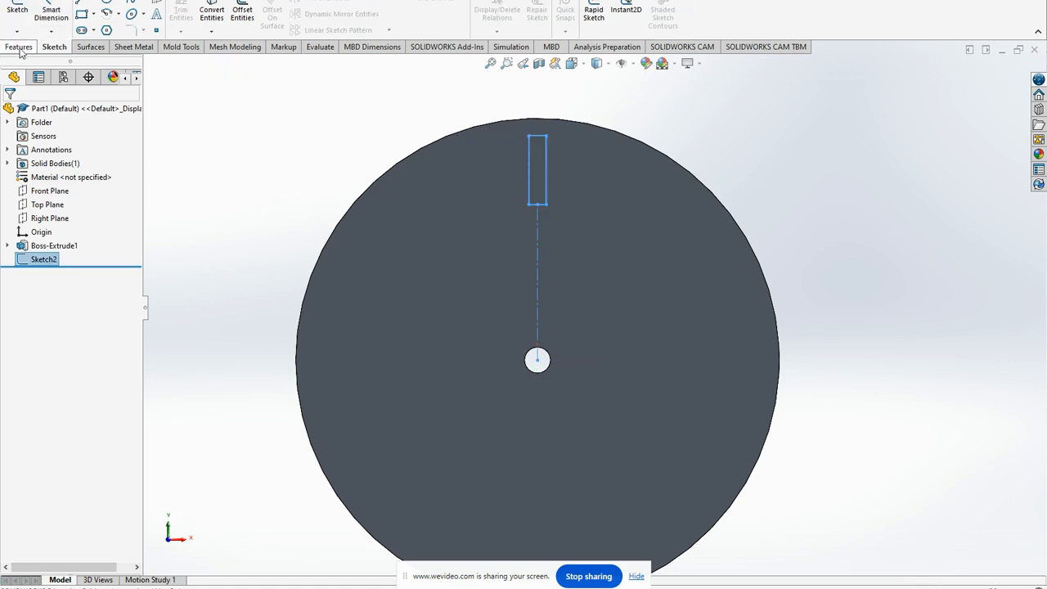
Cut the rectangular slot into the disc with a blind Extruded Cut 0.125 in deep.
click(18, 48)
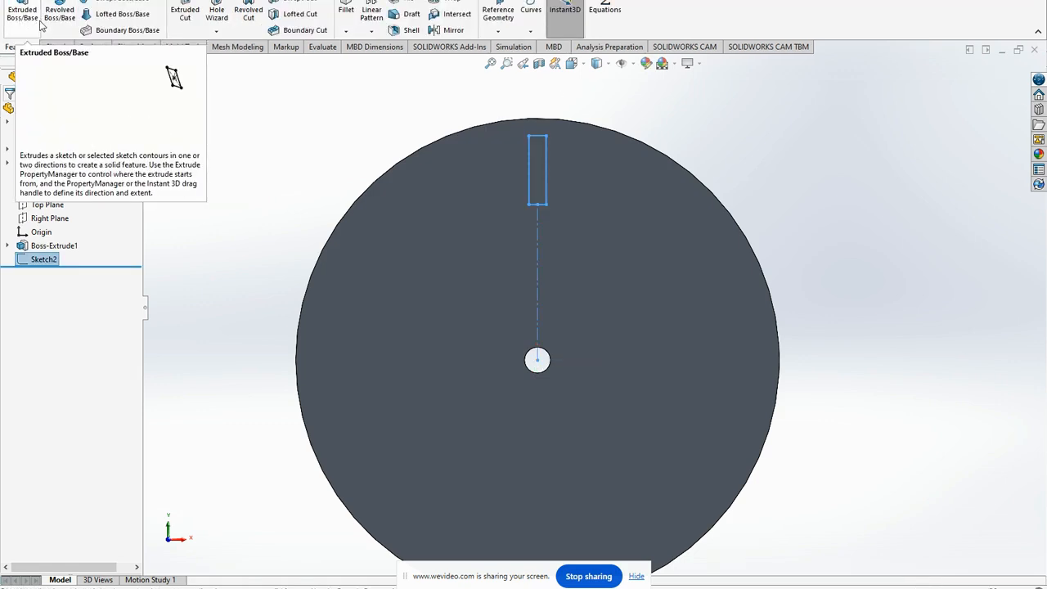
click(185, 12)
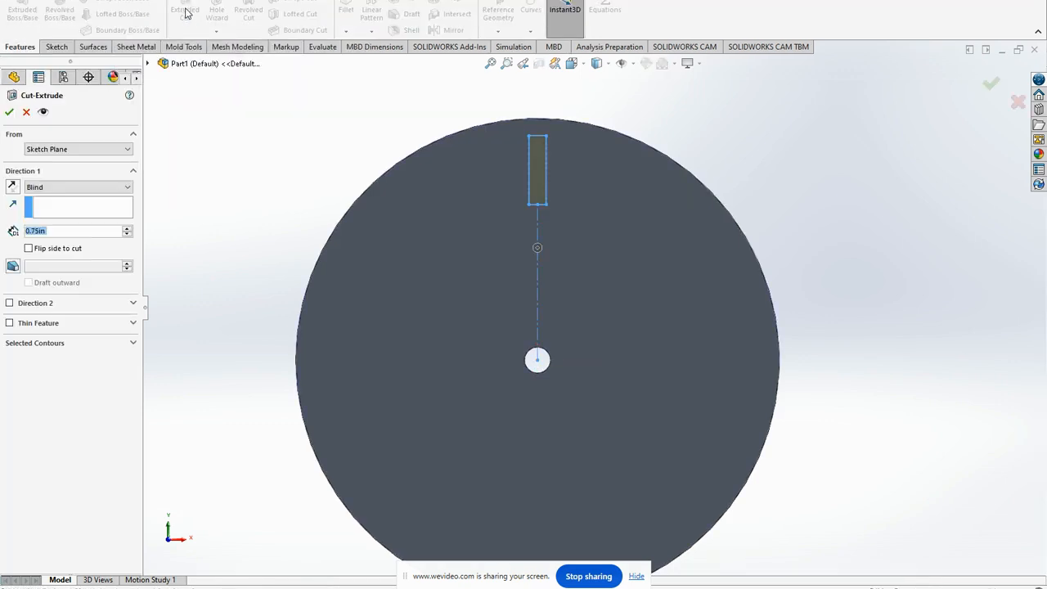
drag(55, 232, 9, 234)
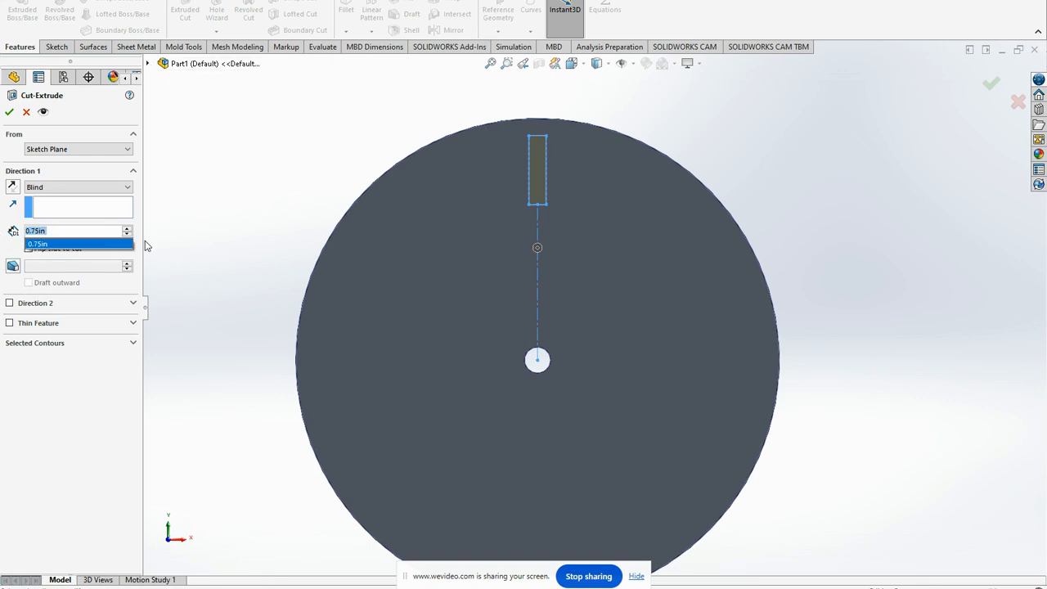
text(.125)
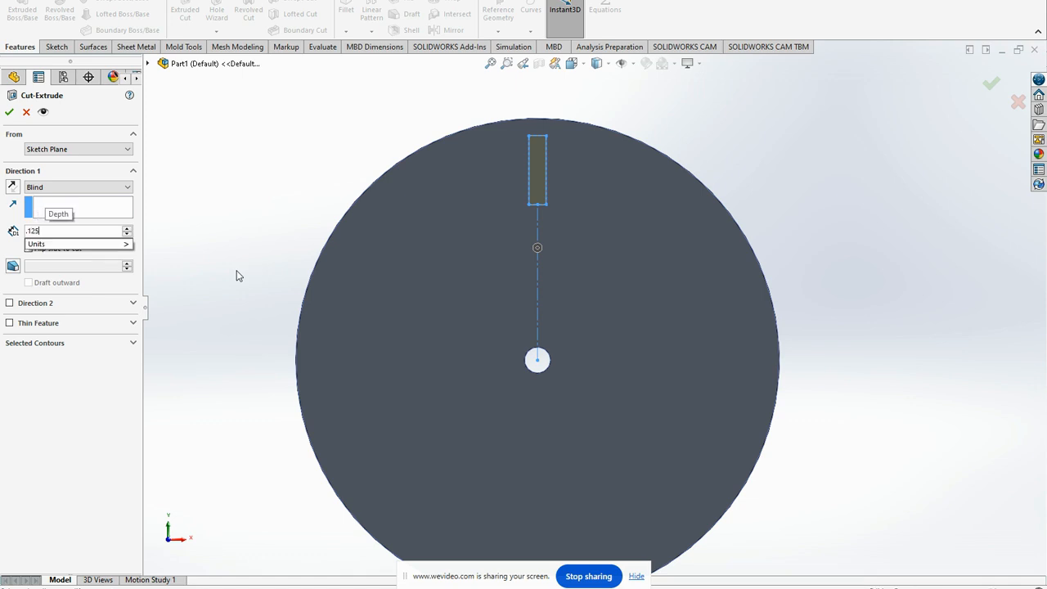
key(Return)
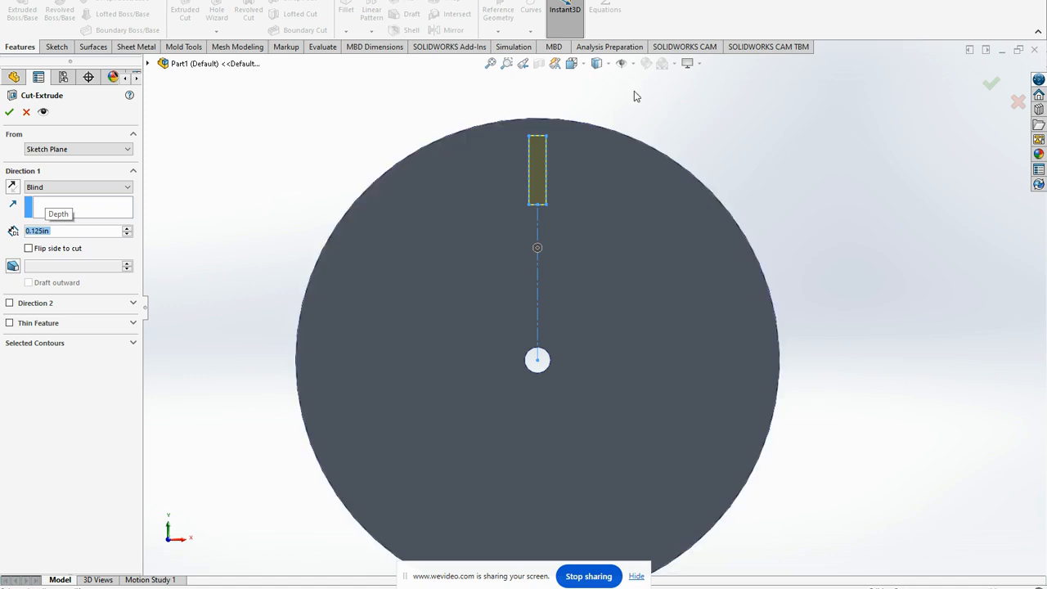
click(8, 113)
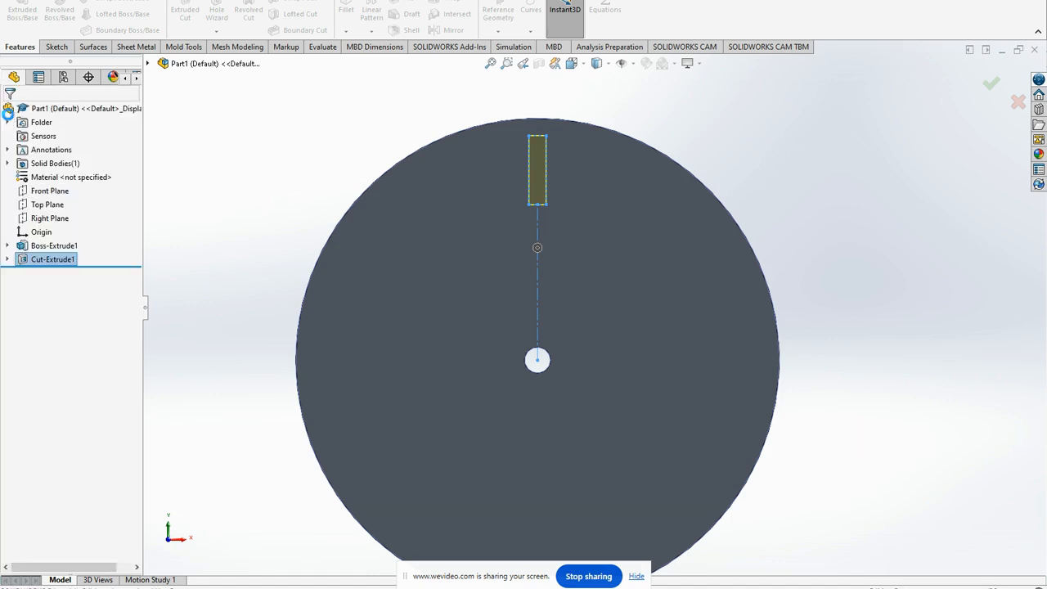
click(284, 123)
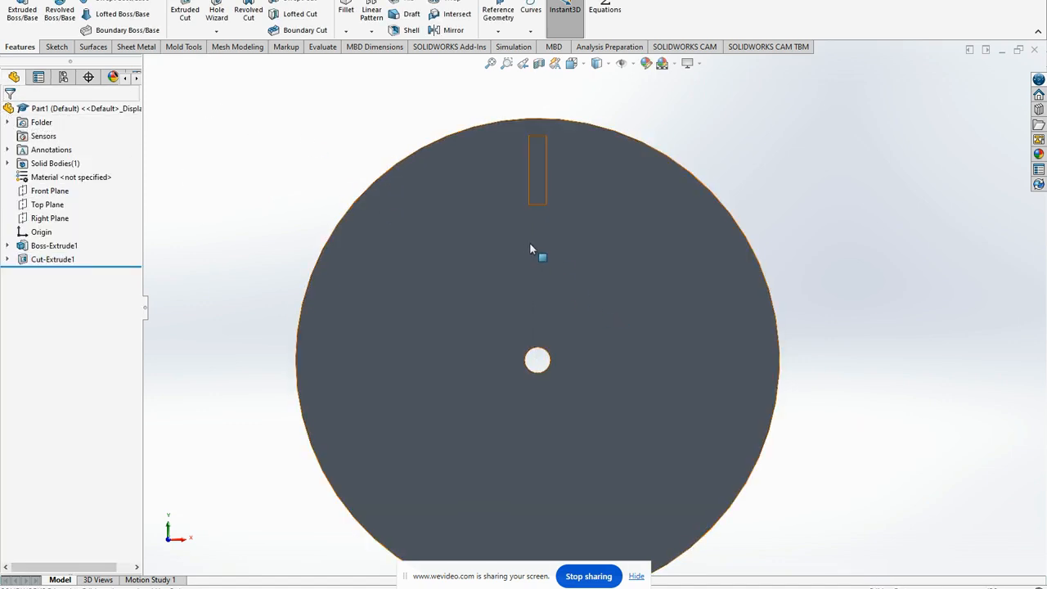
scroll(623, 396, up, 2)
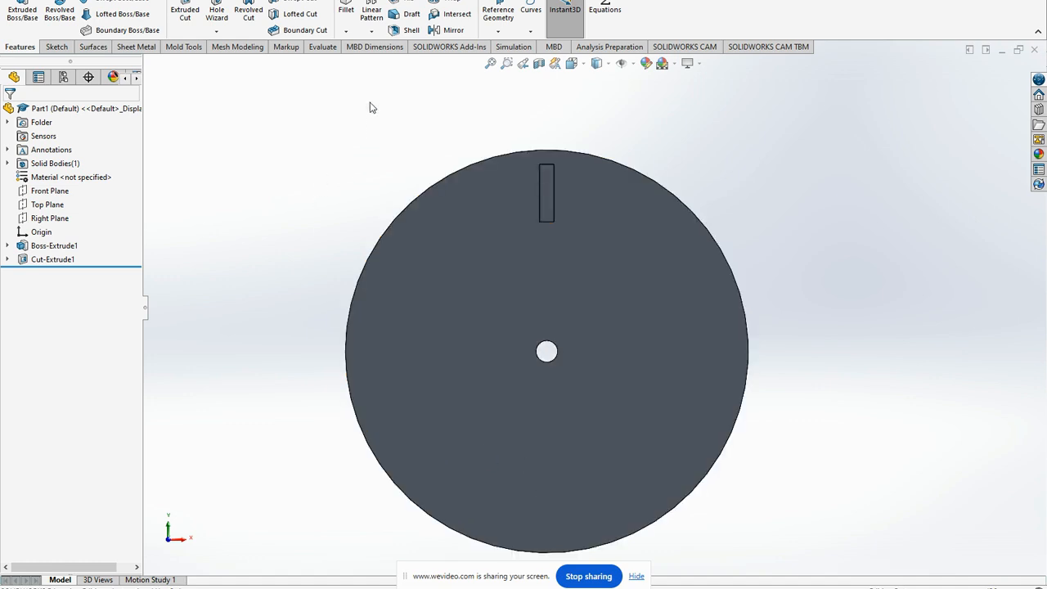
Circular-pattern the rectangular slot cut around the disc's outer edge with 4 equally spaced instances over 360 degrees.
click(371, 31)
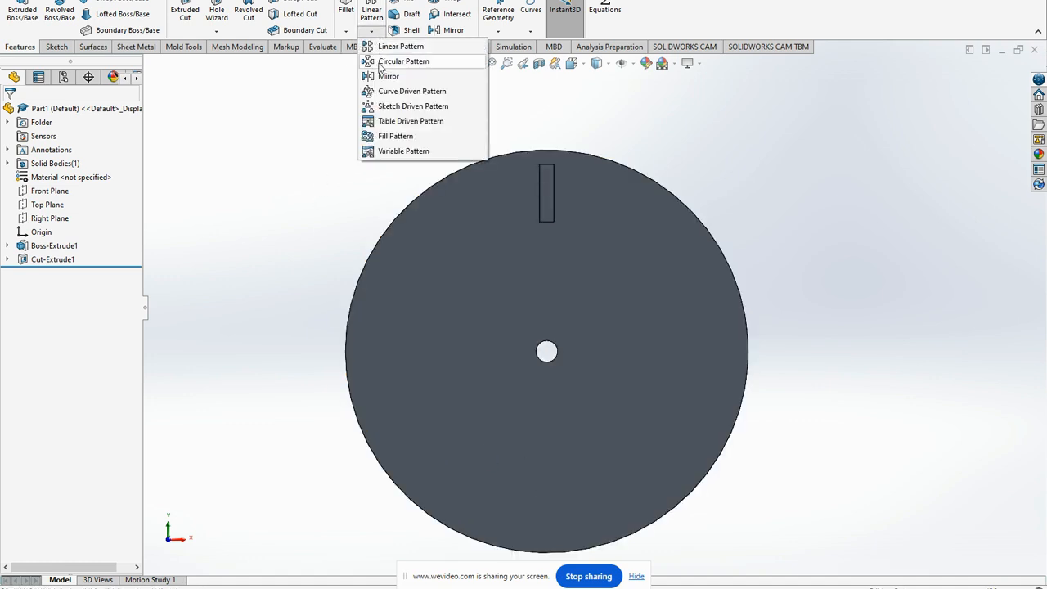
click(382, 61)
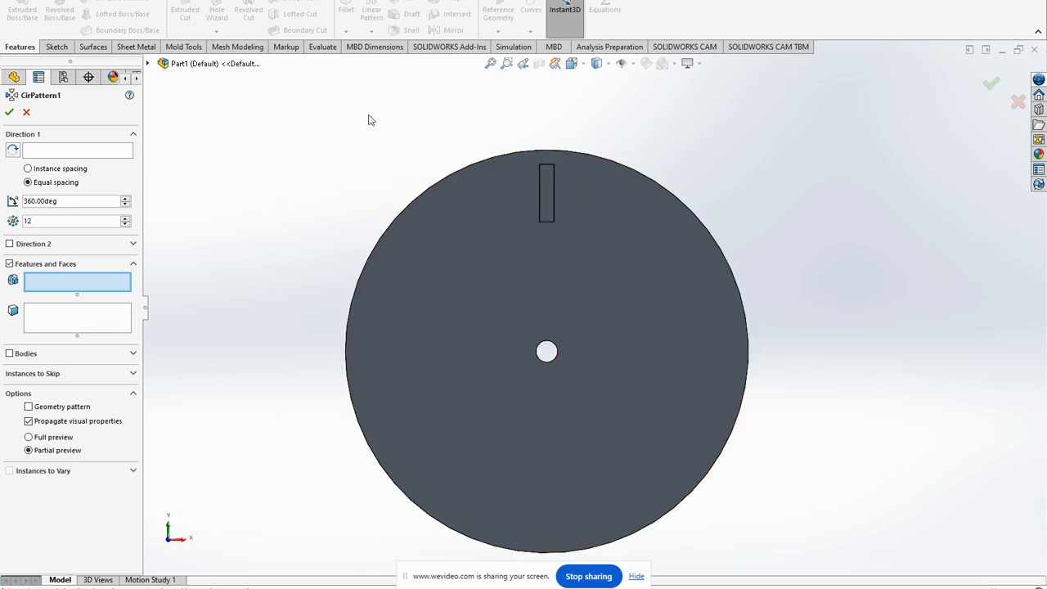
click(102, 151)
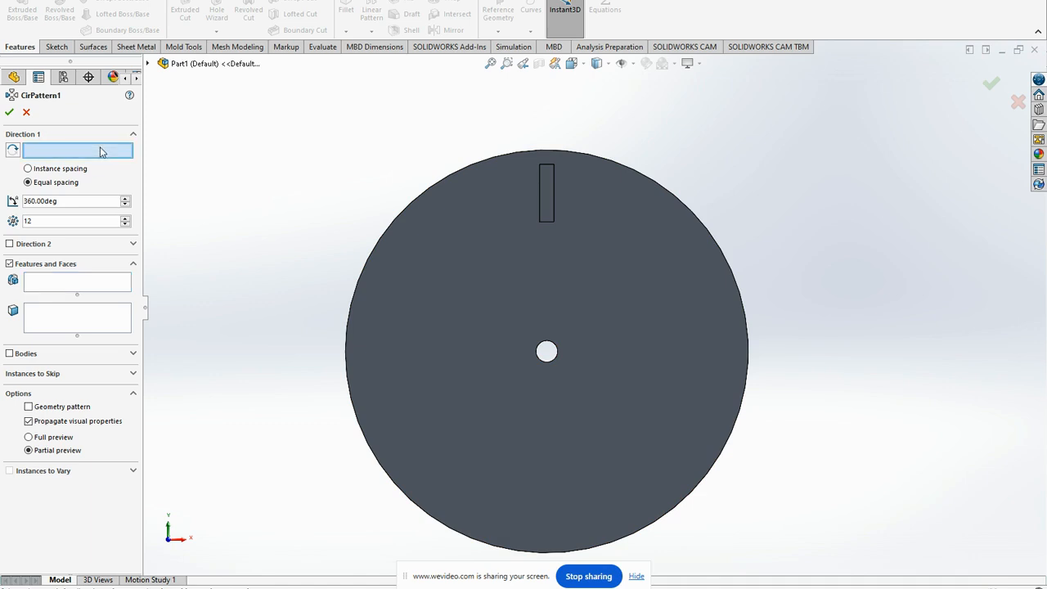
click(685, 206)
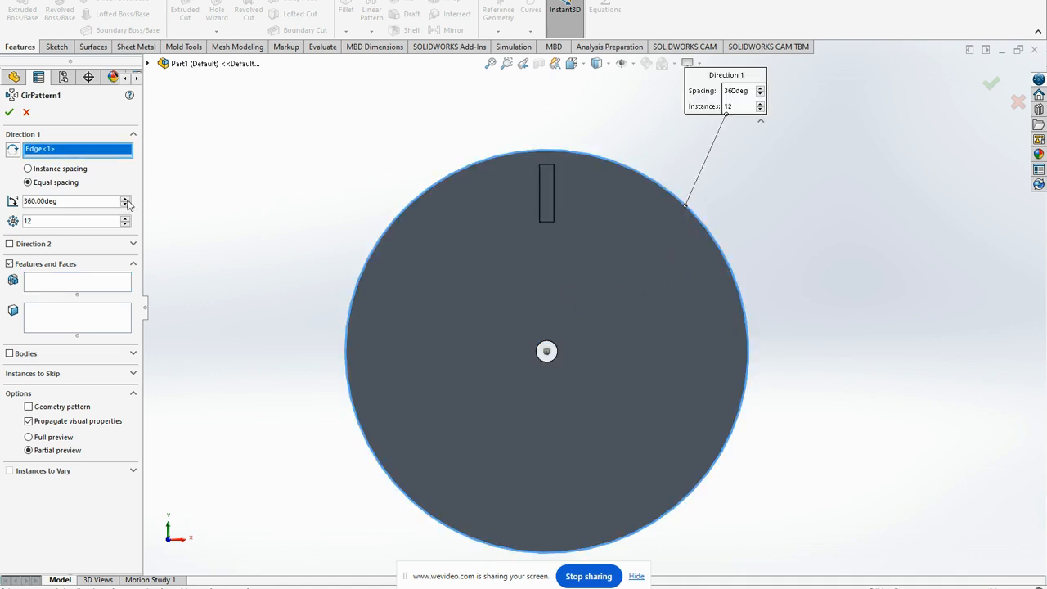
click(48, 286)
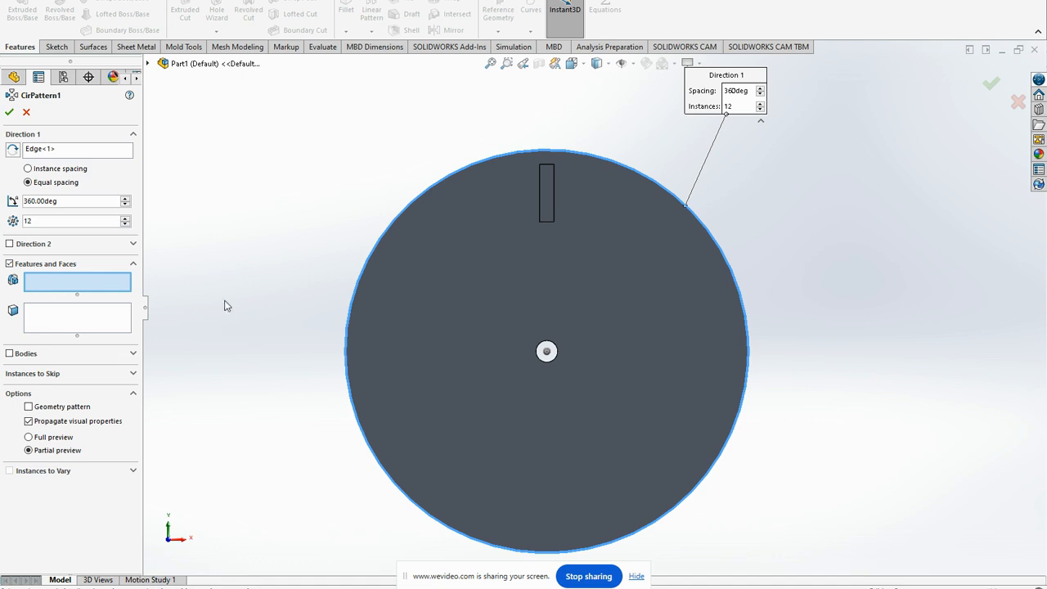
click(550, 220)
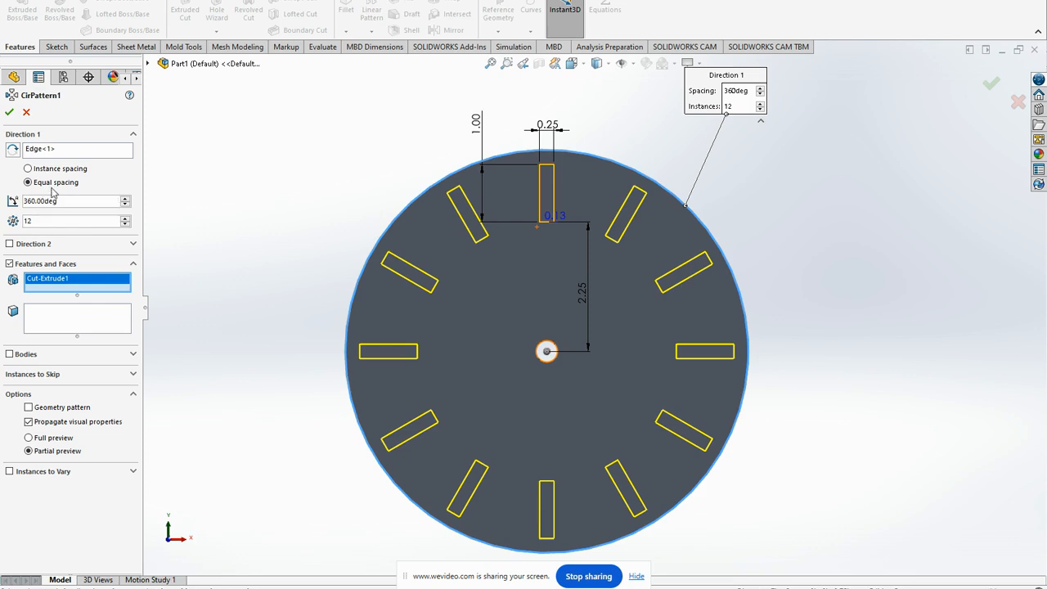
drag(47, 220, 2, 216)
text(4)
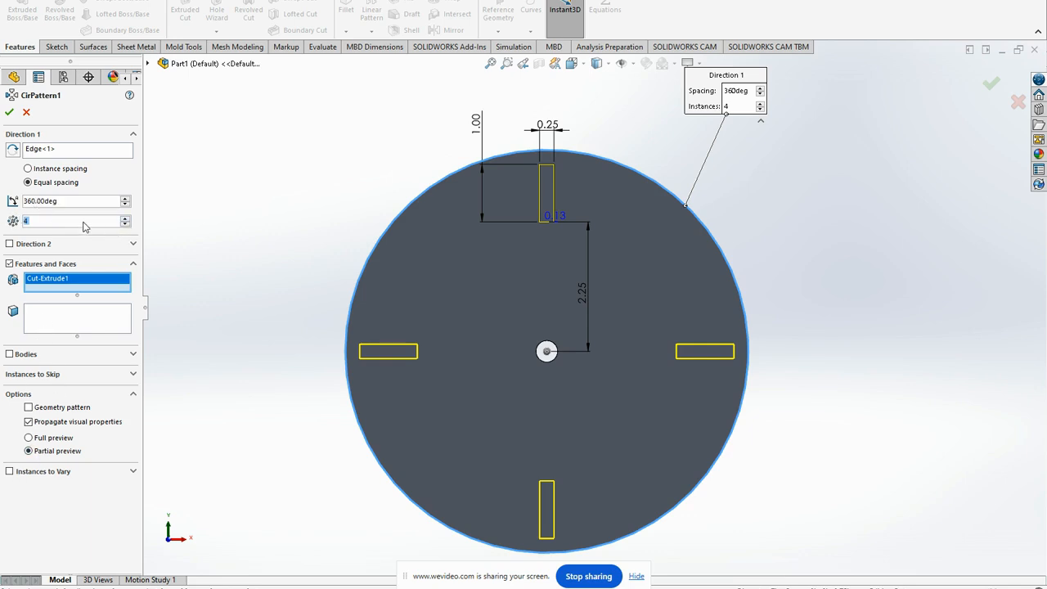
click(9, 111)
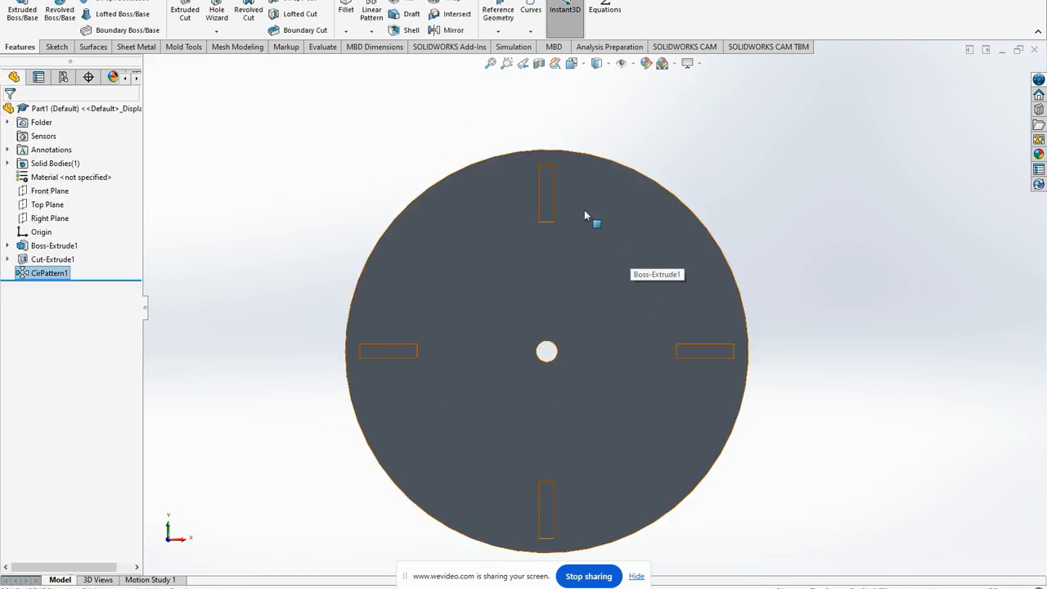
Start a sketch on the disc's front face and draw a tilted 3 Point Corner Rectangle about 0.32 by 0.72 in between the upper and right slots.
click(599, 311)
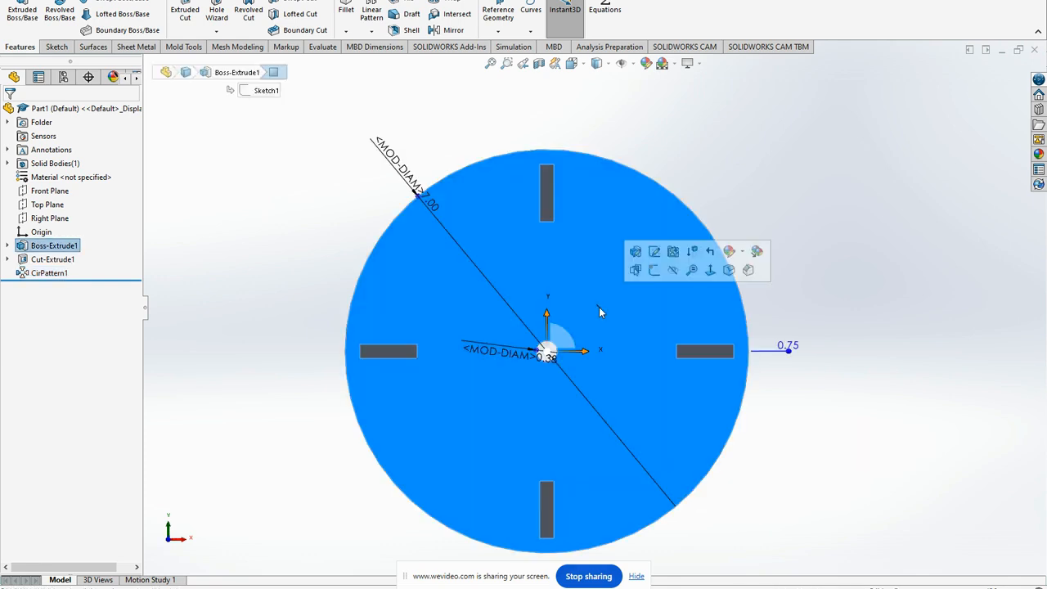
click(654, 270)
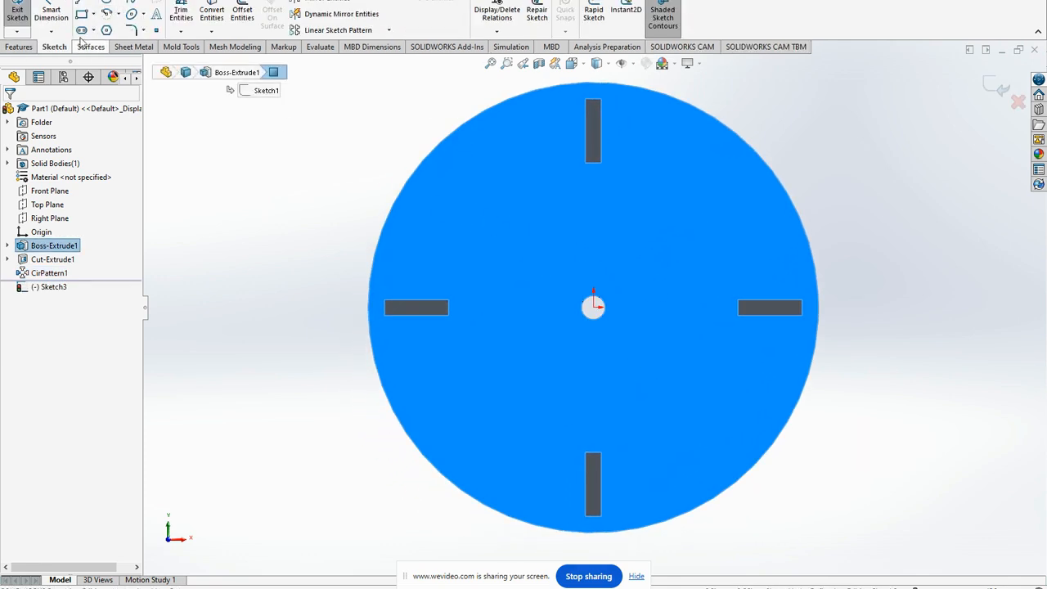
click(93, 14)
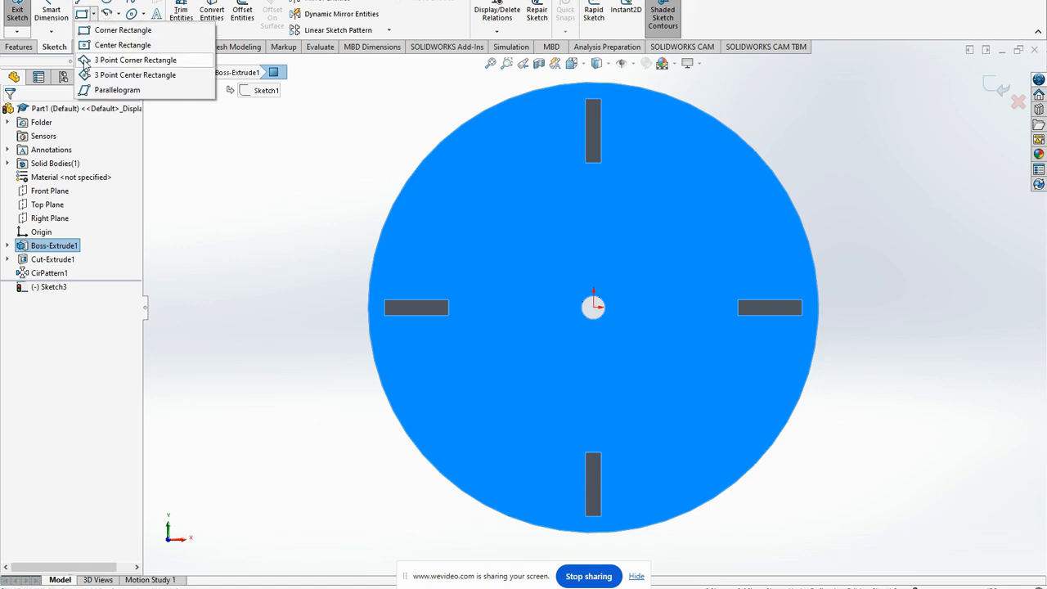
click(123, 60)
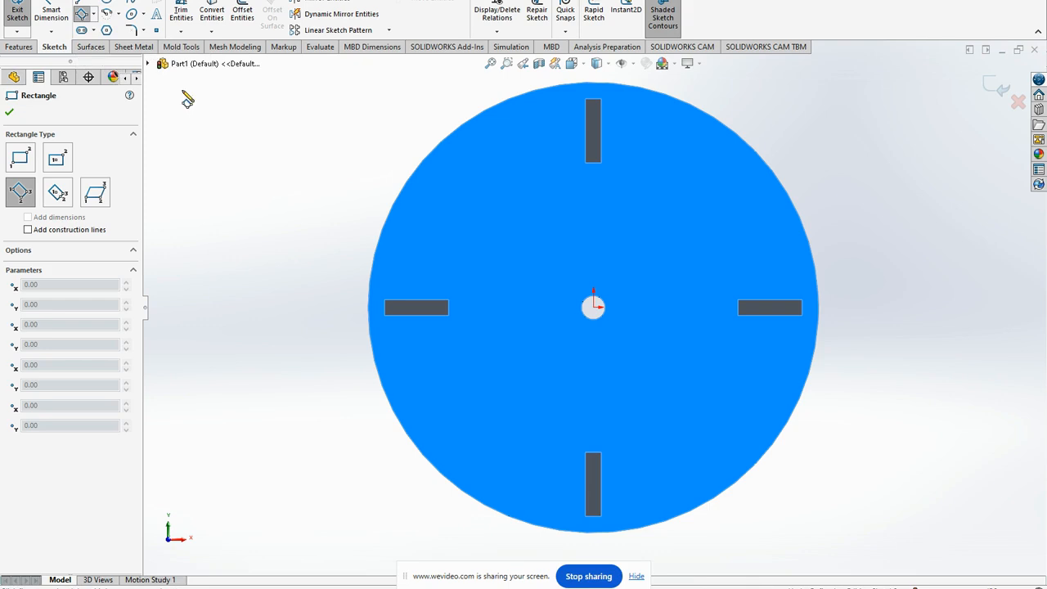
click(661, 173)
click(679, 129)
click(695, 146)
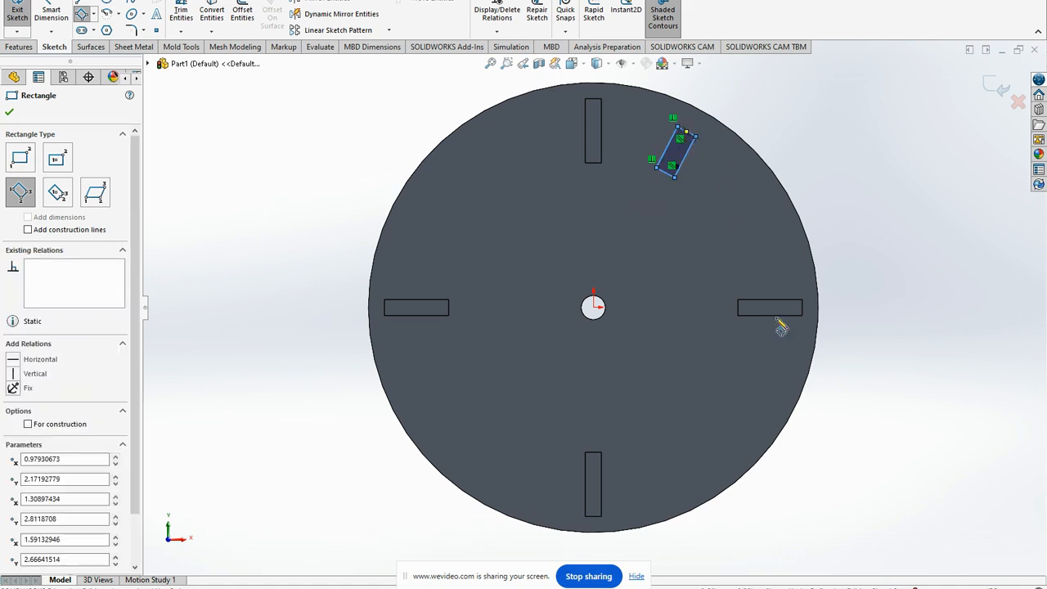
Draw a centerline from the origin to the midpoint of the tilted rectangle's inner short edge.
click(95, 3)
click(96, 31)
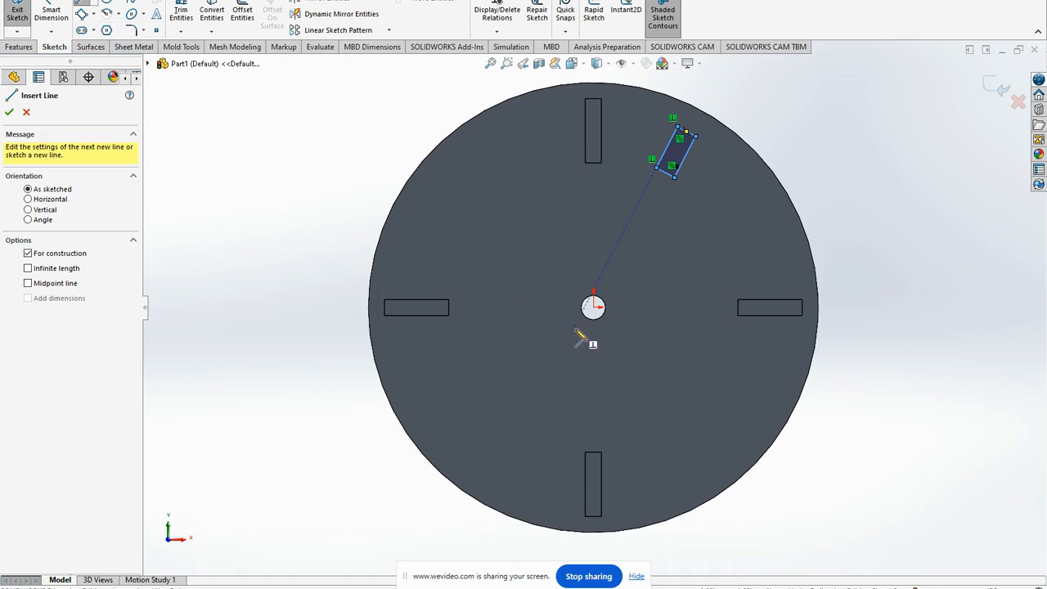
click(594, 307)
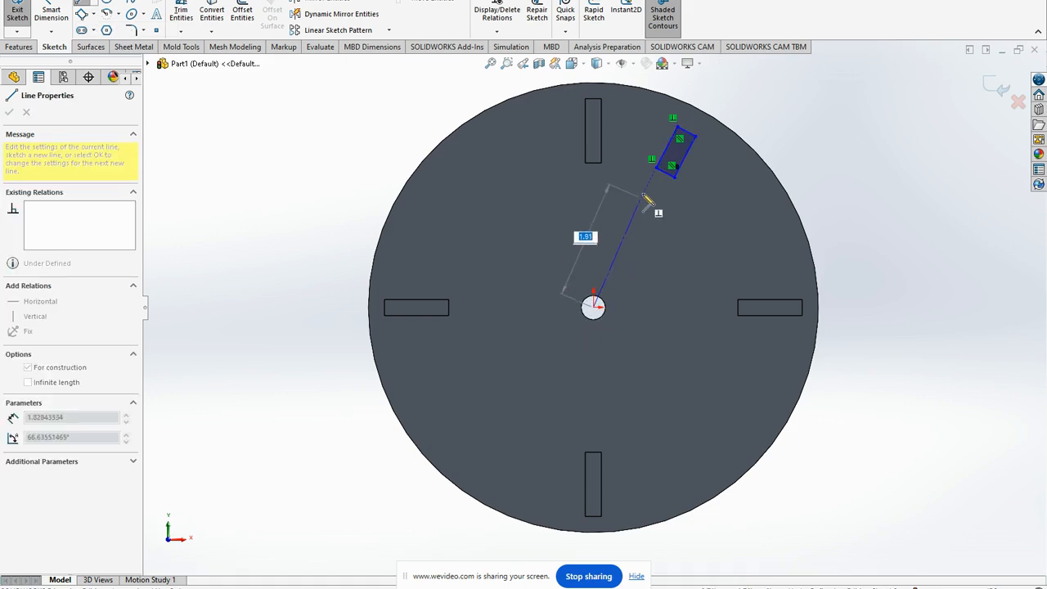
click(669, 169)
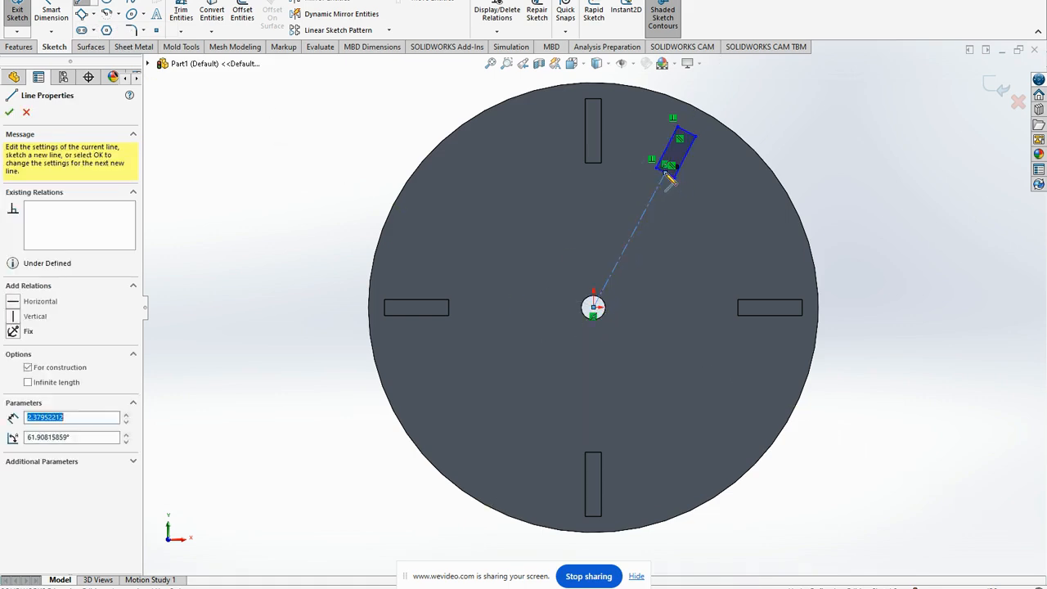
key(Escape)
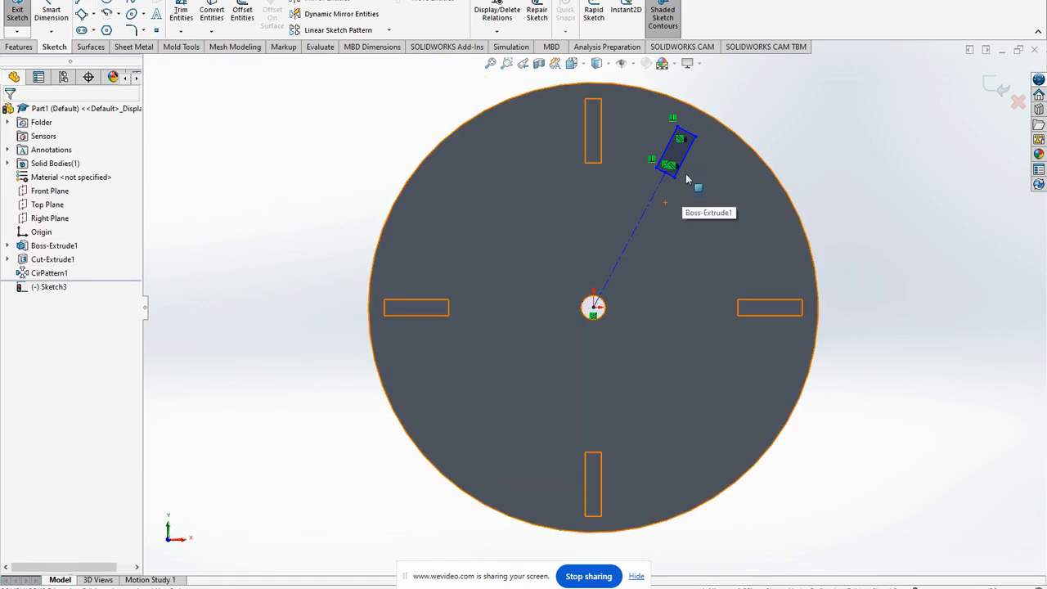
Add a Parallel relation between the centerline and the tilted rectangle's long side.
scroll(691, 184, down, 3)
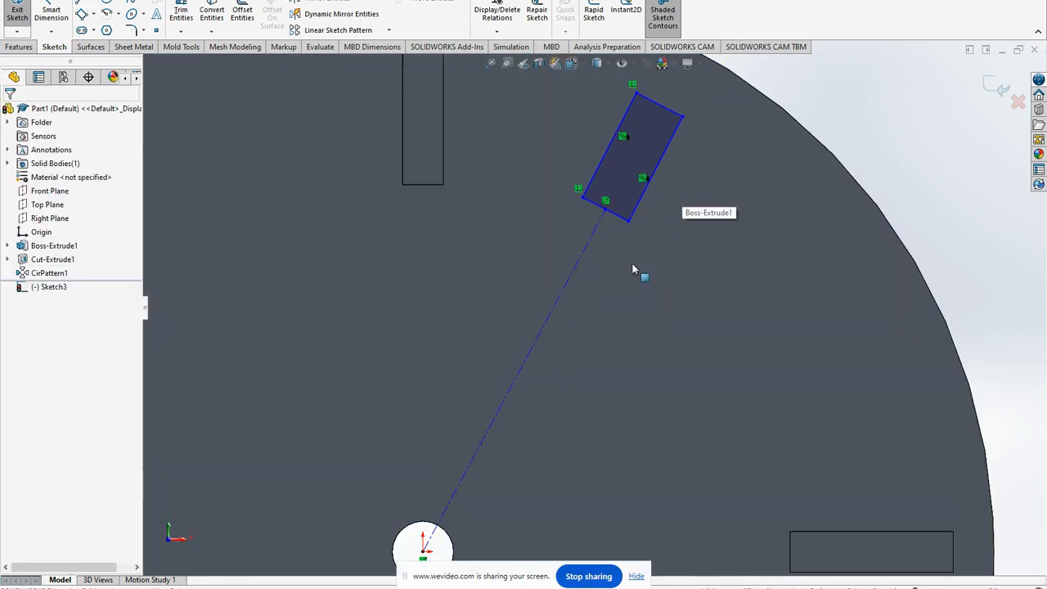
click(551, 319)
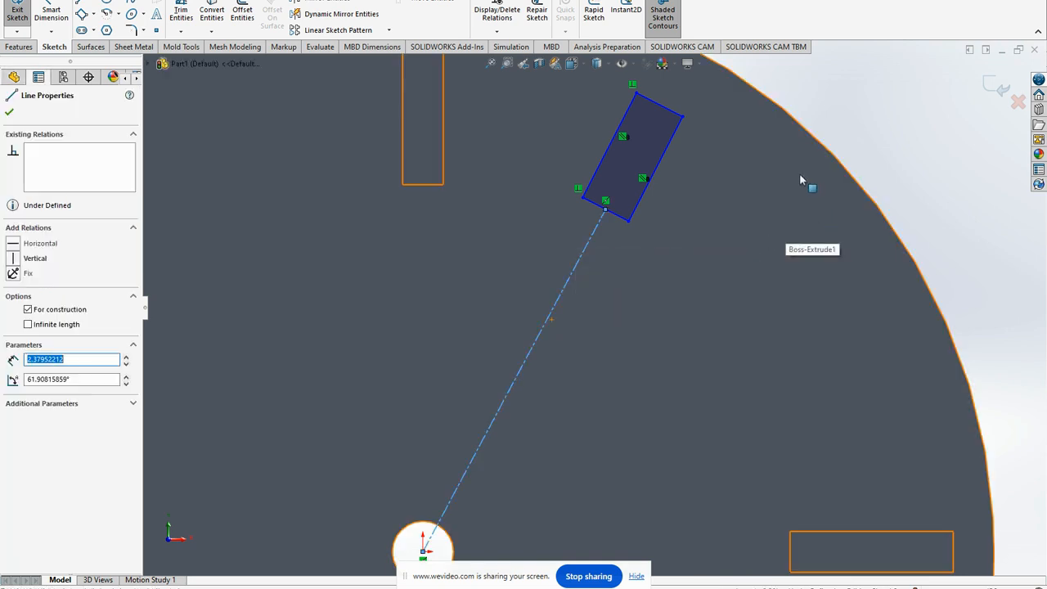
click(639, 214)
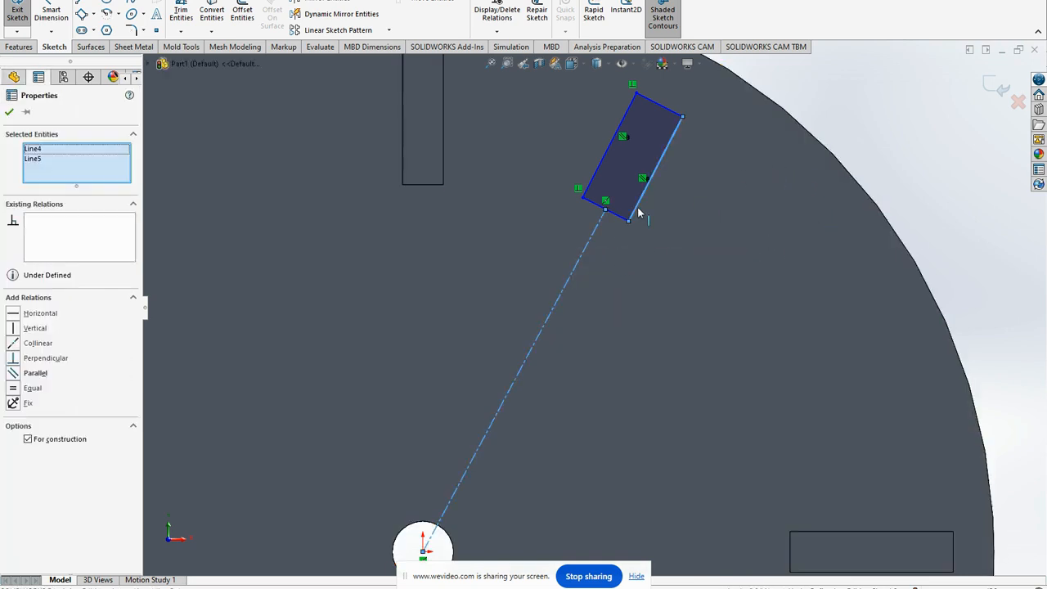
click(17, 376)
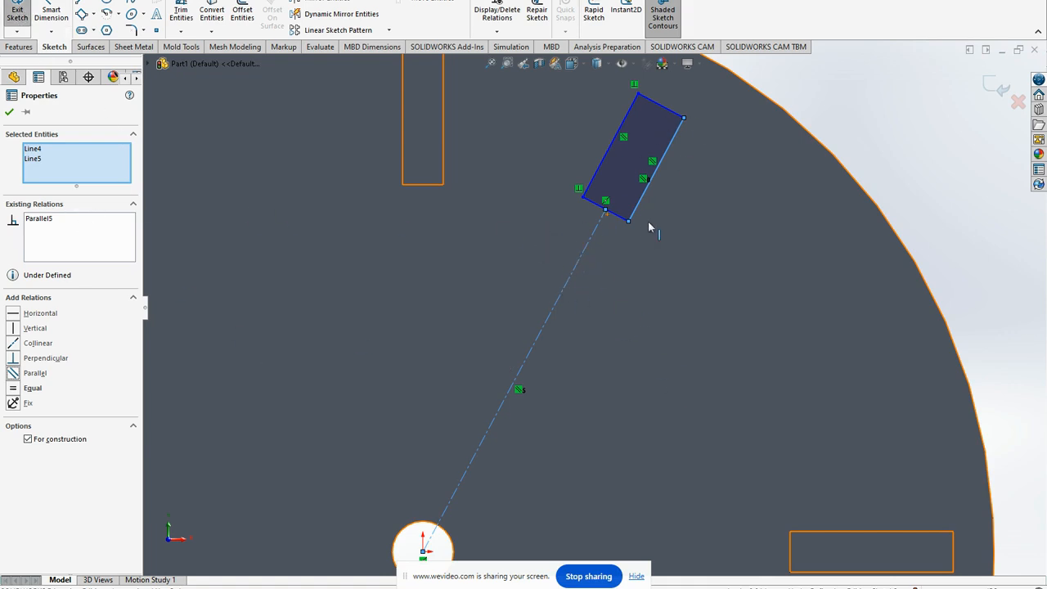
Dimension the tilted rectangle's outer short edge and set its width to 0.13 in.
scroll(649, 225, up, 3)
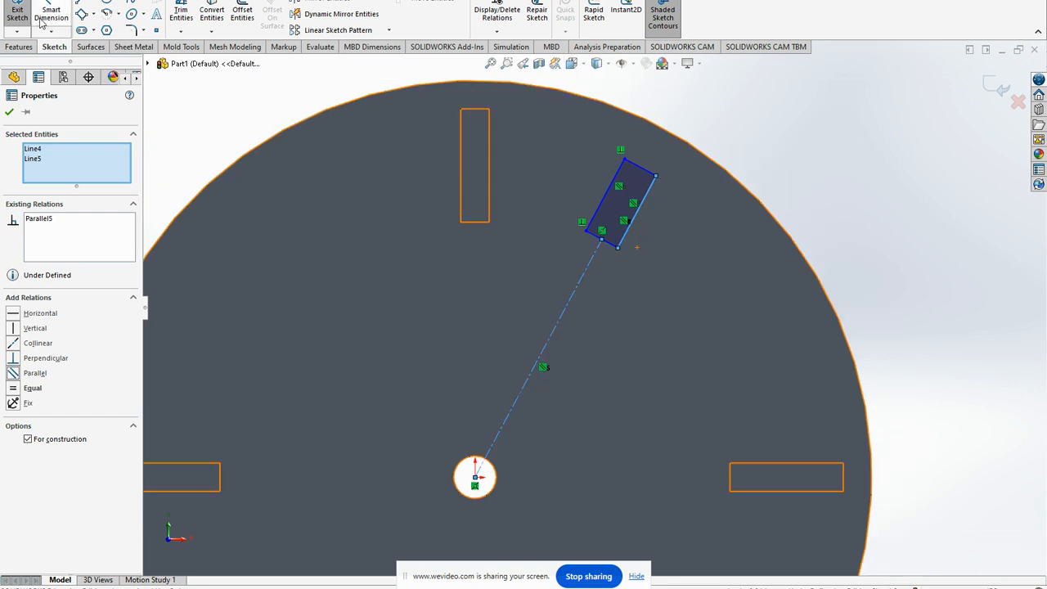
click(41, 23)
click(649, 171)
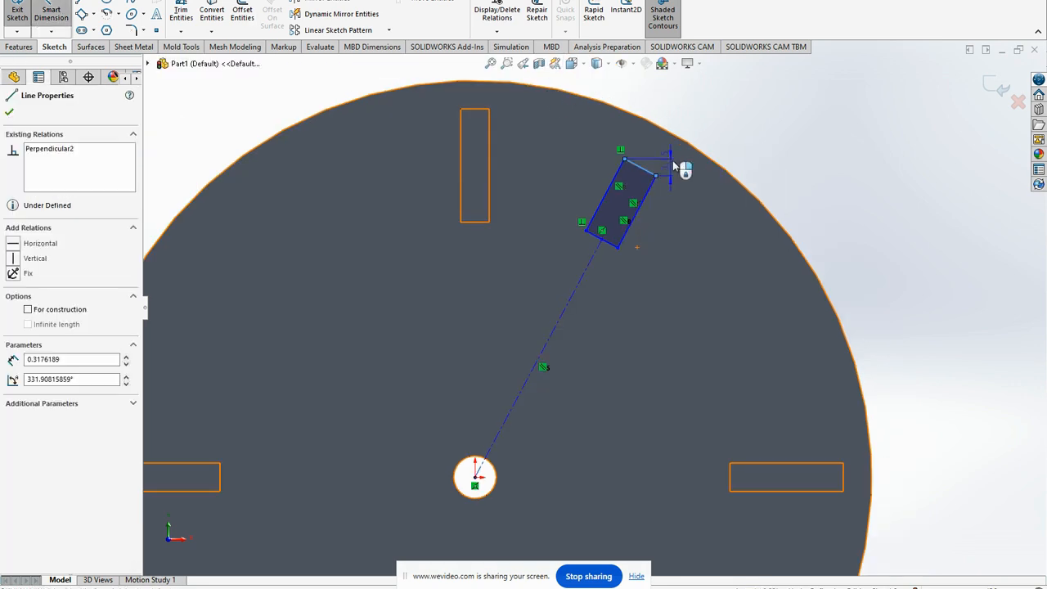
click(725, 123)
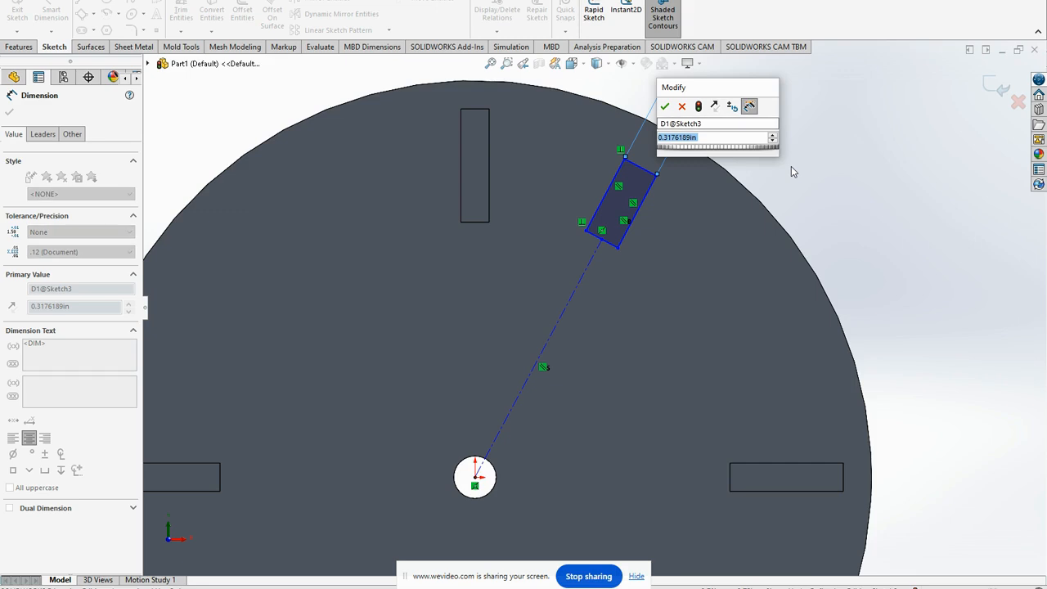
text(.13)
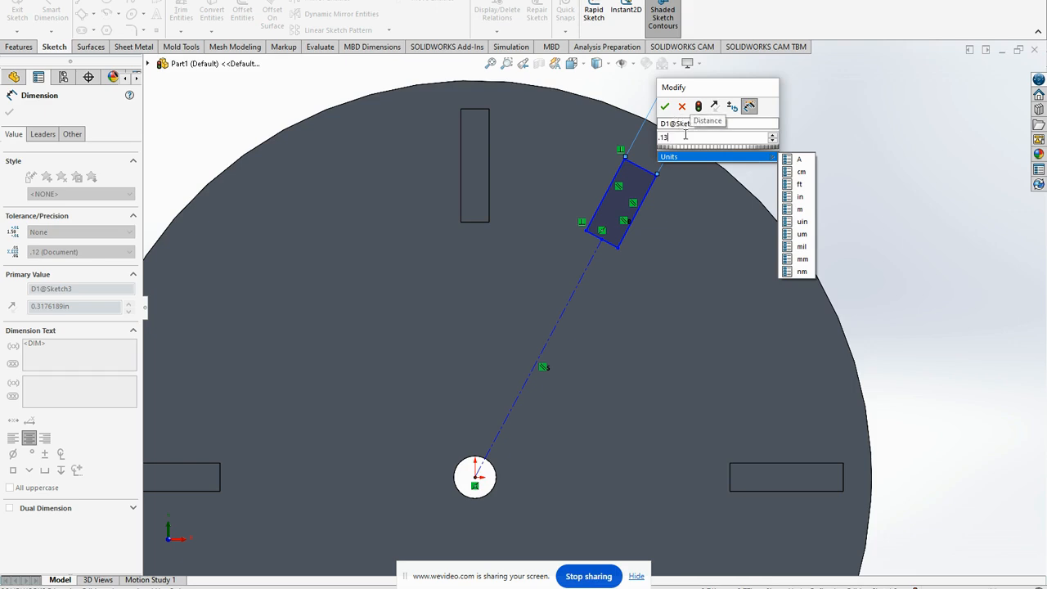
click(665, 106)
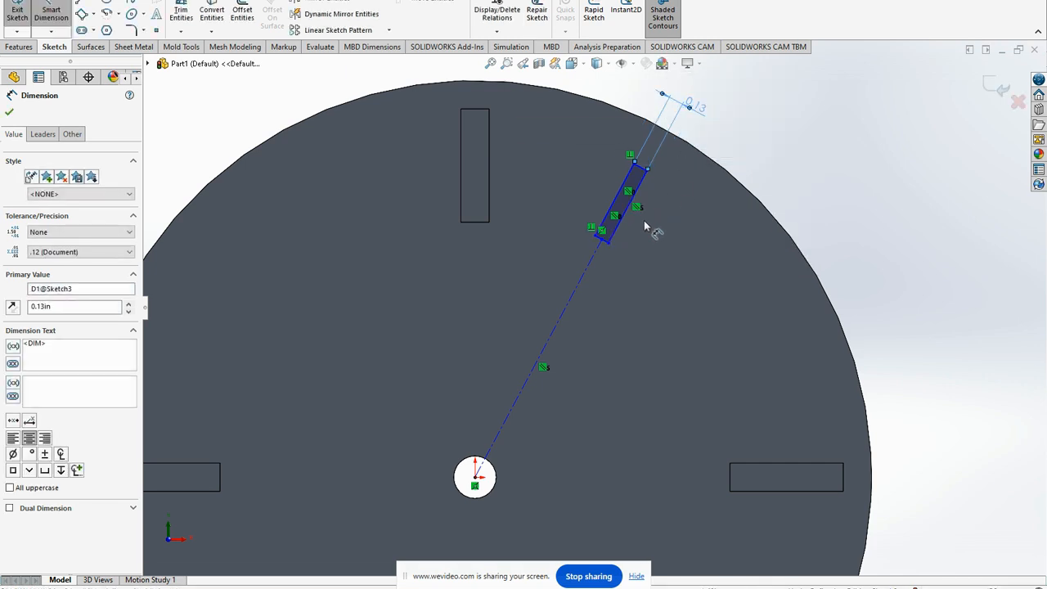
Dimension the tilted rectangle's long side and set its length to 0.75 in.
click(632, 228)
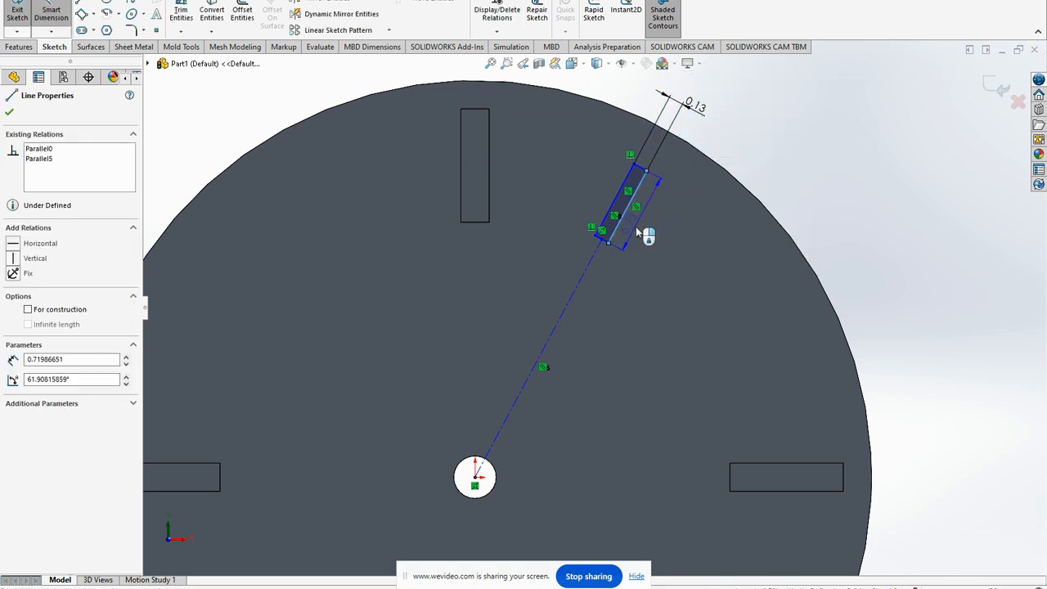
click(726, 236)
text(.75)
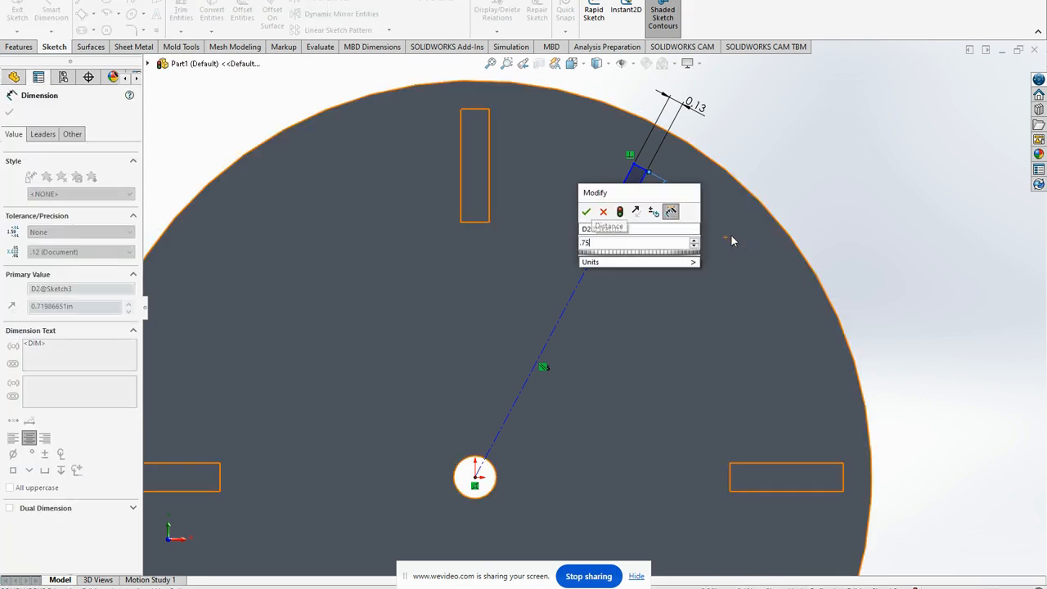
key(Return)
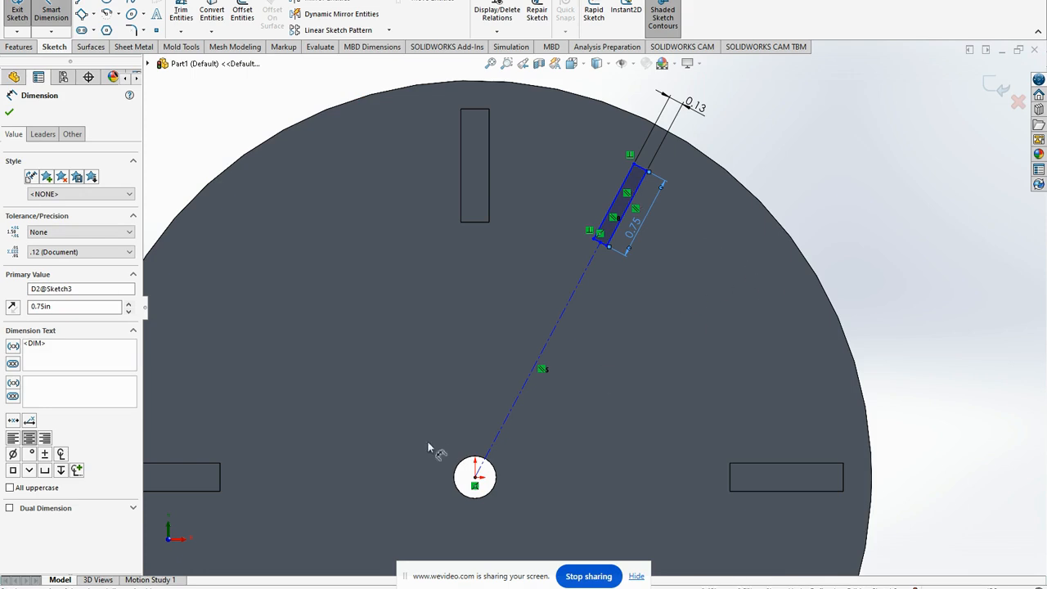
Dimension the centerline from the origin to the tilted rectangle at 2.5 in.
click(524, 399)
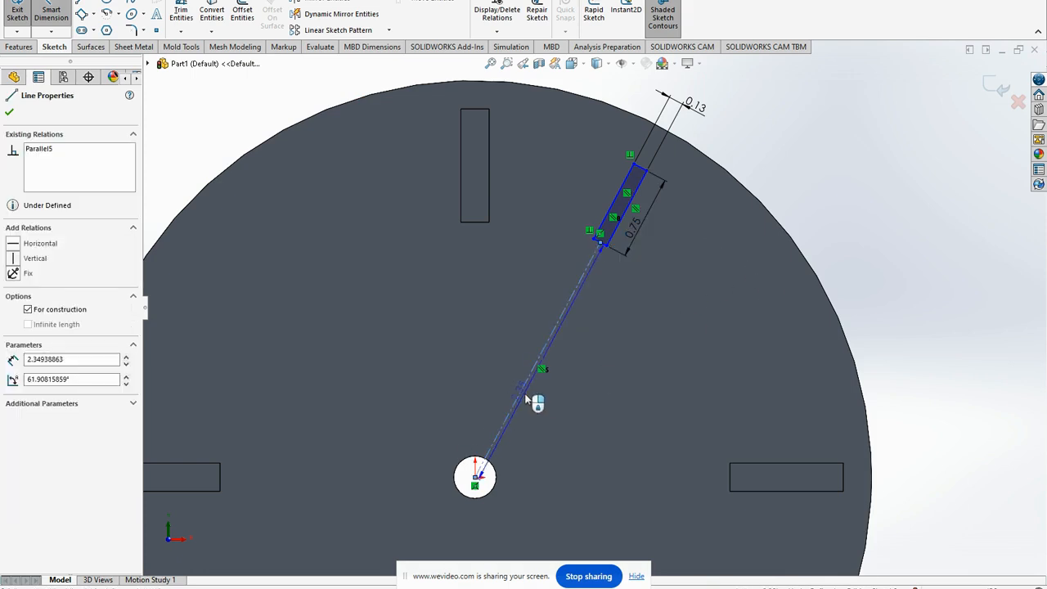
click(557, 414)
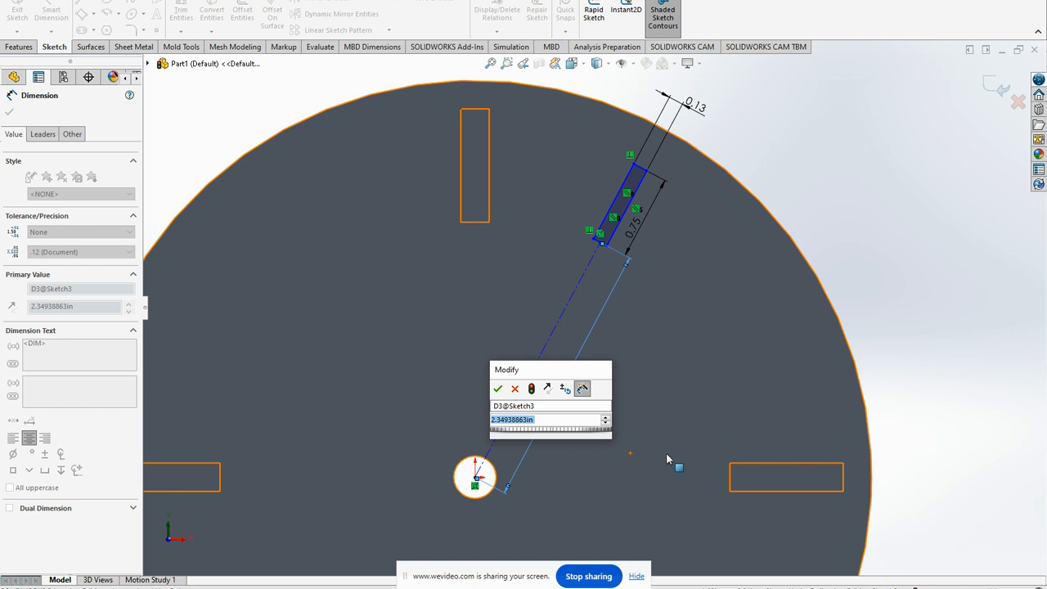
text(2.5)
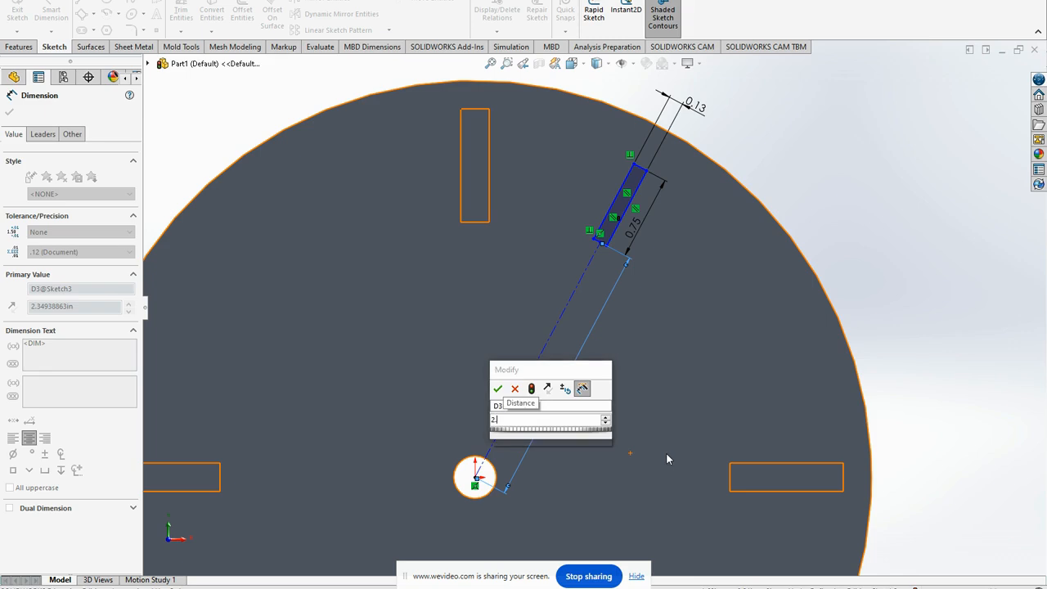
key(Return)
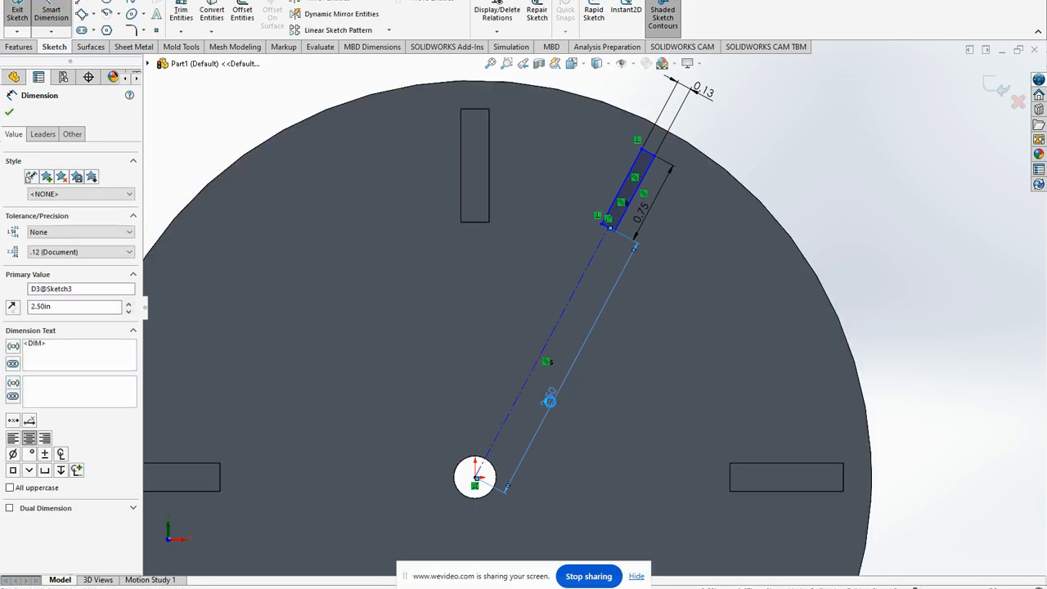
Change the centerline's length dimension to 2.25 in.
double_click(550, 400)
text(2.25)
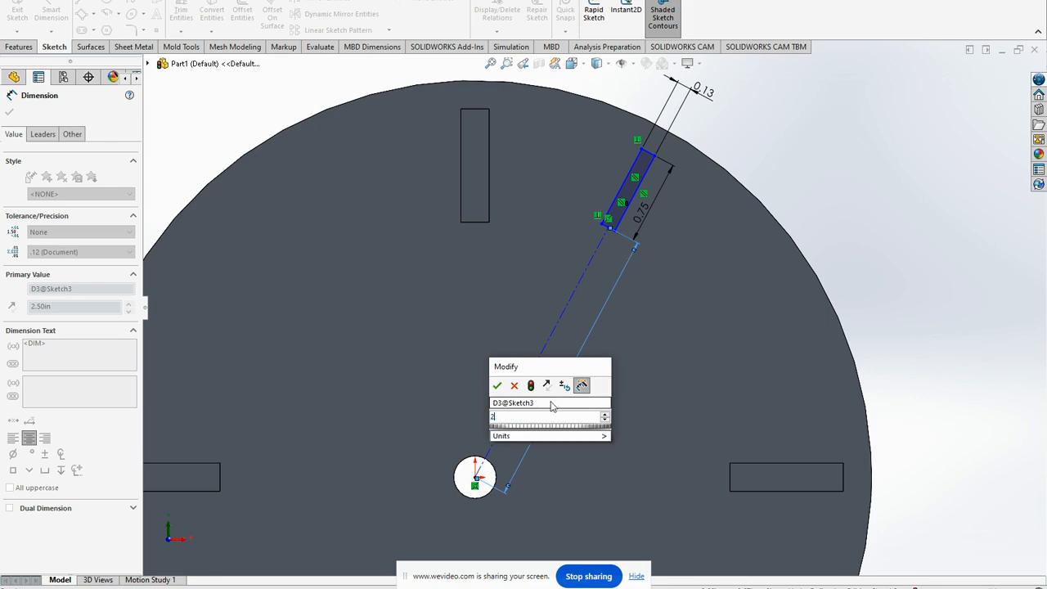
key(Return)
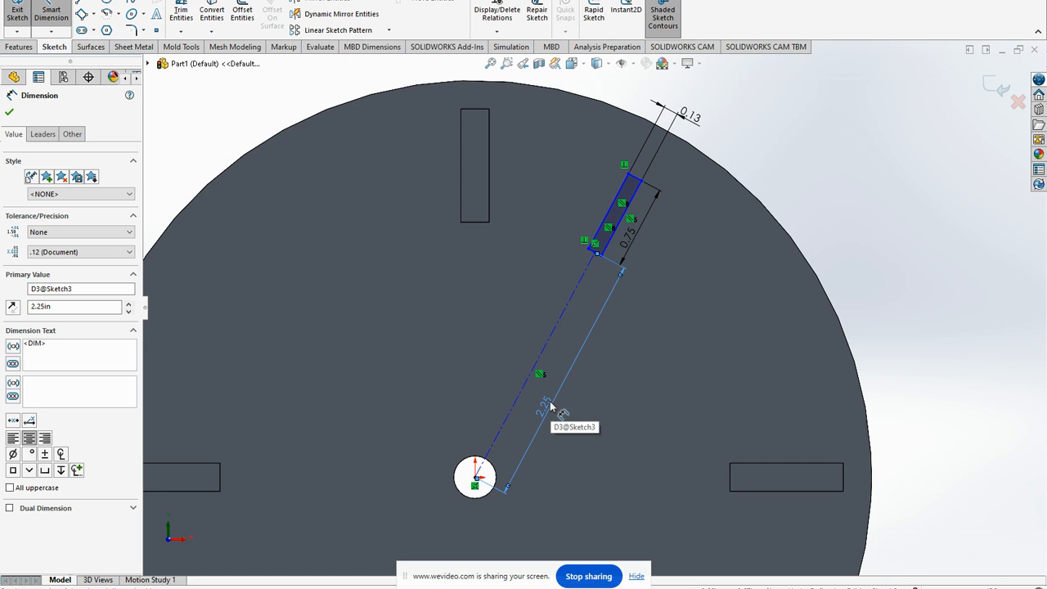
Set the length dimension of the centerline between the origin and the tilted rectangle to 2.375 in.
double_click(550, 405)
text(2.375)
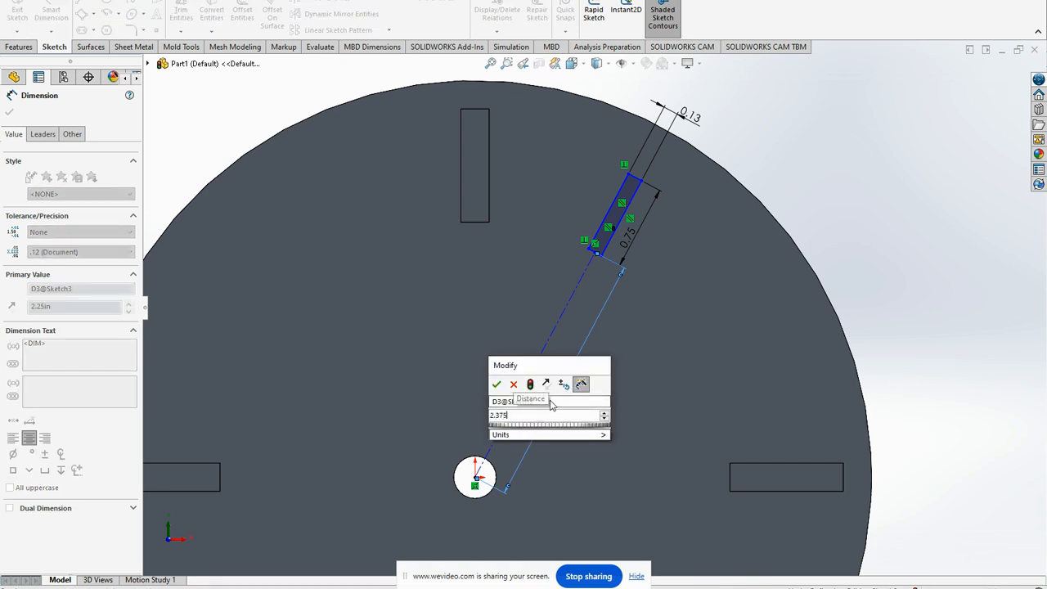
key(Return)
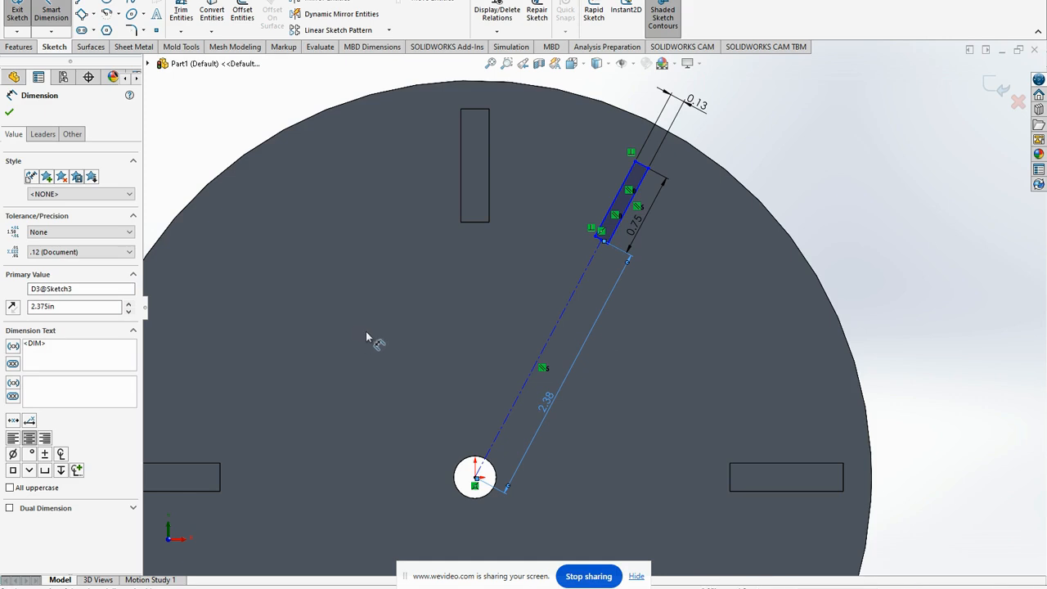
Draw a vertical centerline from the origin upward, ending below the large upper slot.
click(92, 2)
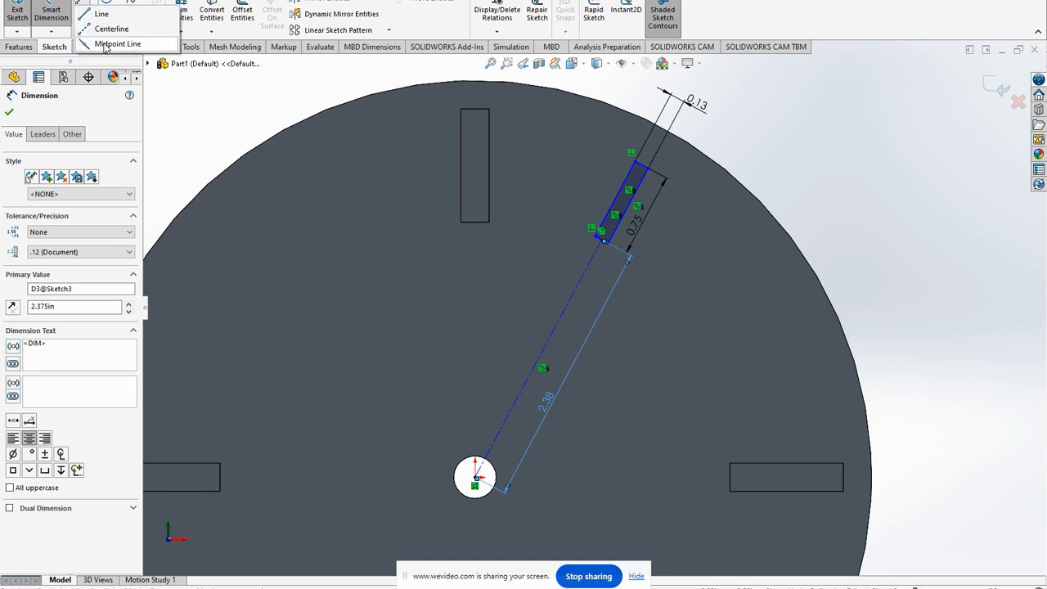
click(111, 29)
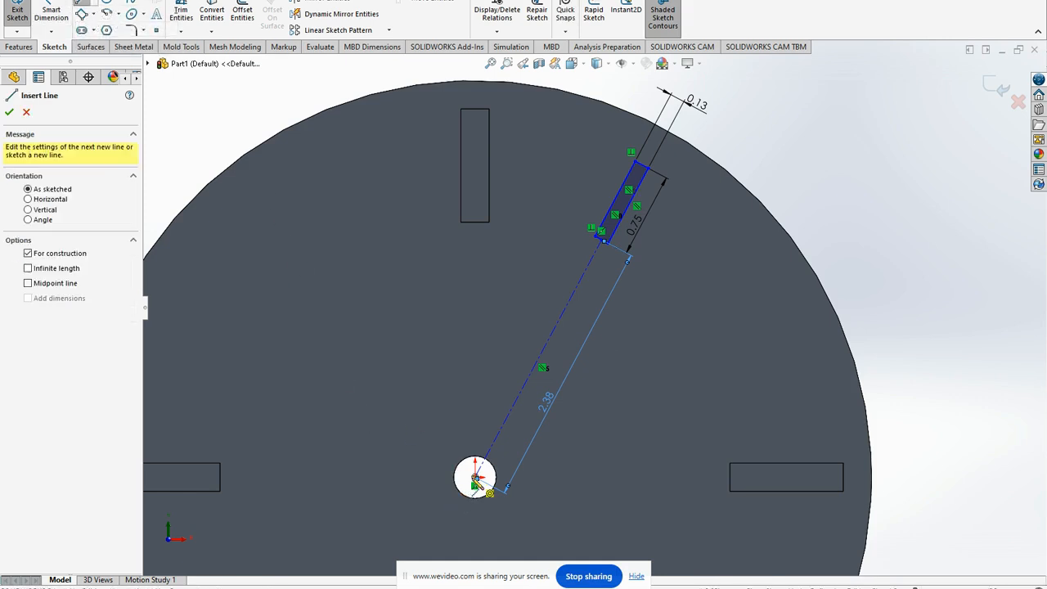
click(477, 474)
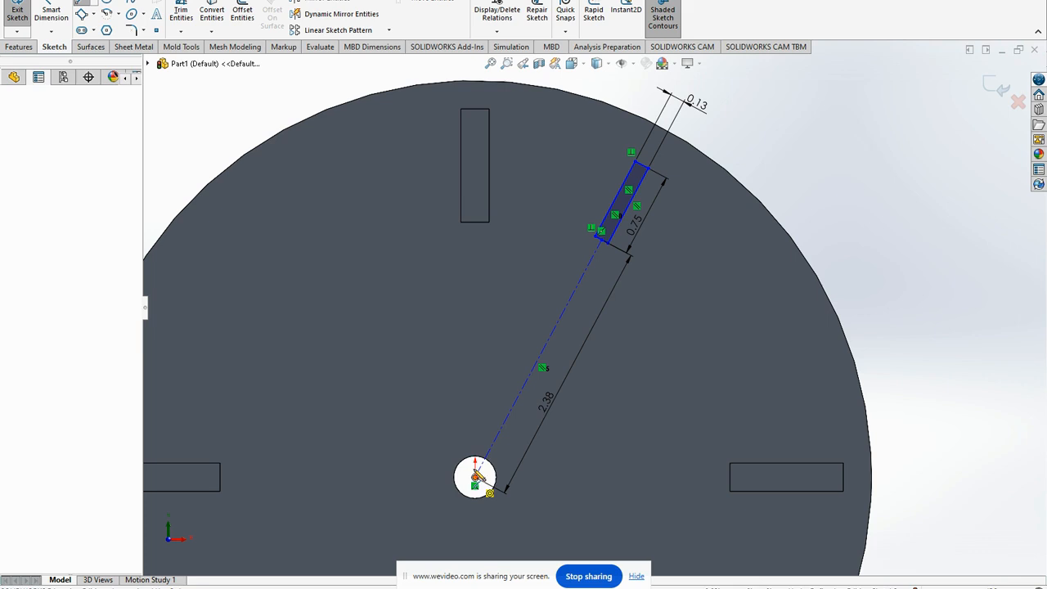
click(476, 302)
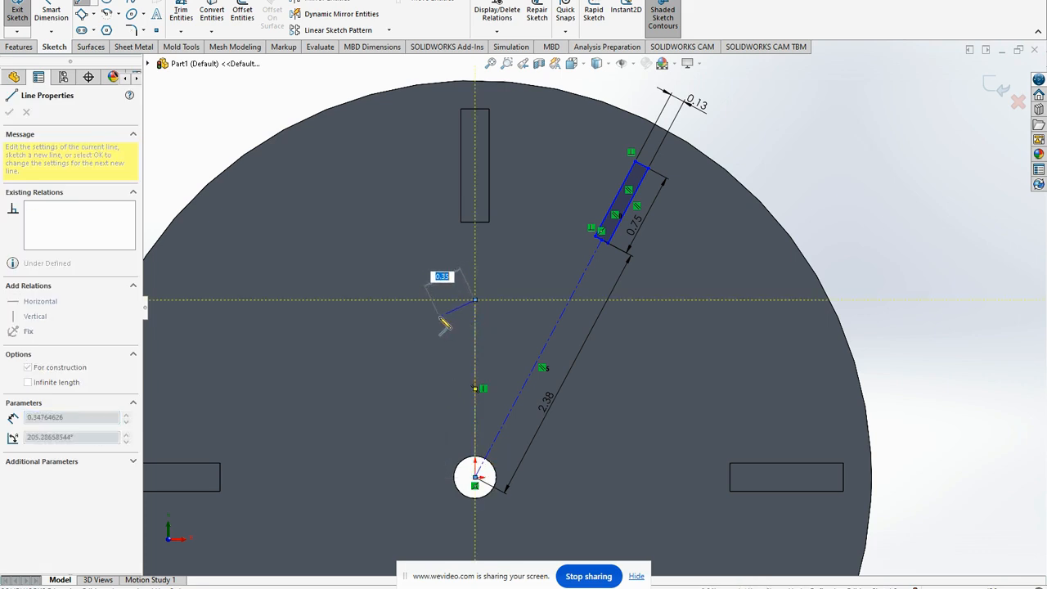
key(Escape)
Dimension the angle between the vertical centerline and the tilted centerline and set it to 30 degrees.
click(57, 7)
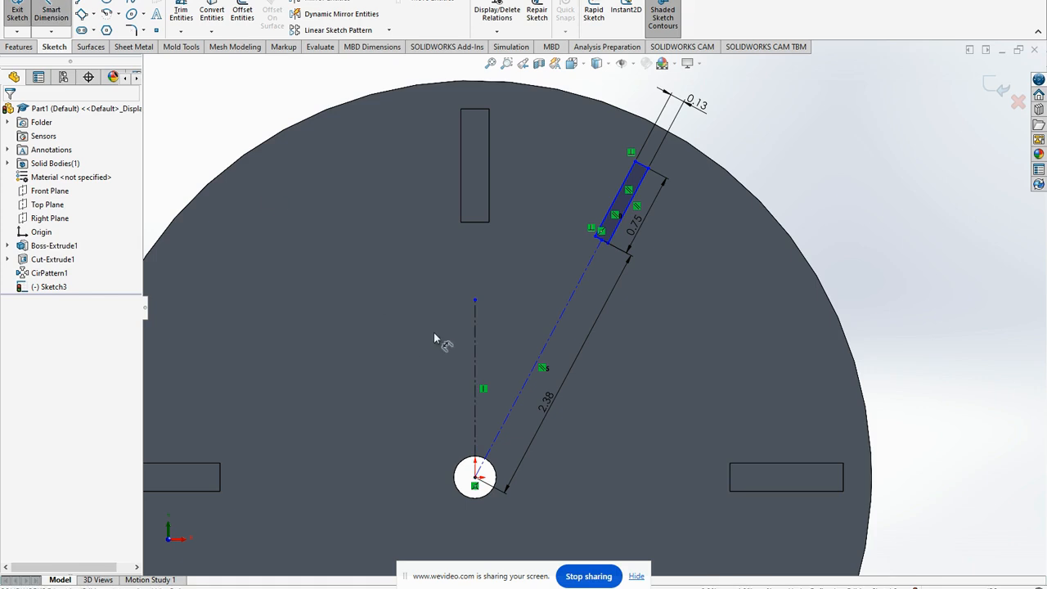
click(476, 350)
click(548, 336)
click(553, 342)
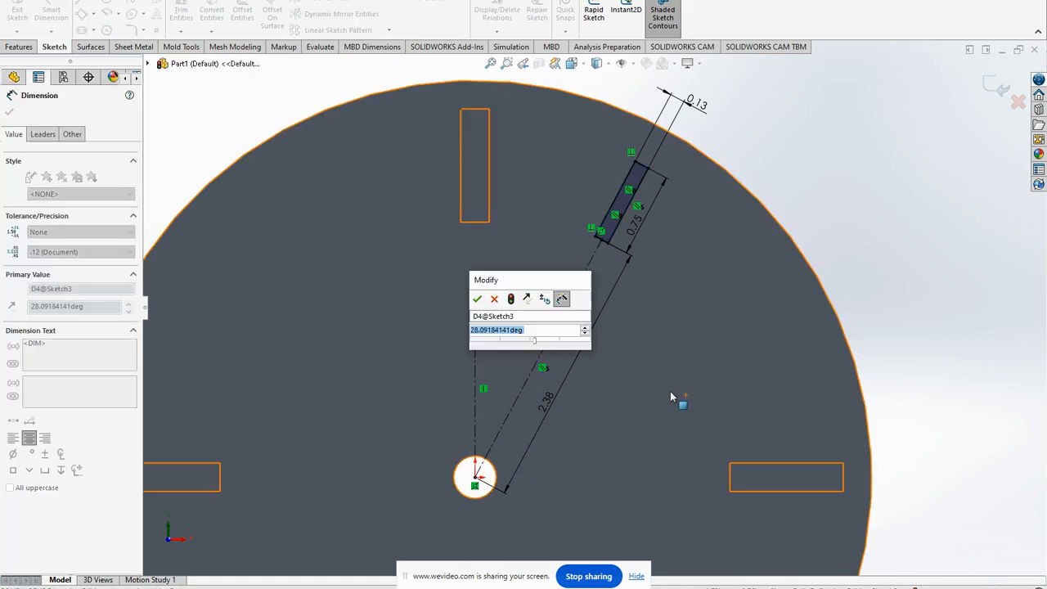
text(30)
key(Return)
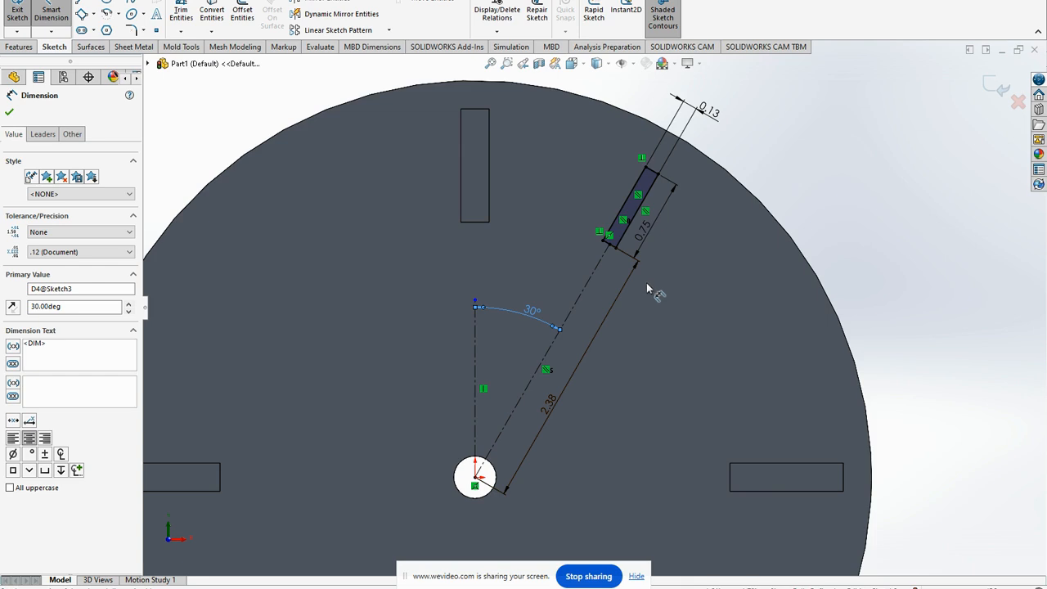
Exit the sketch and cut the tilted rectangle into the disc with a blind Extruded Cut.
scroll(647, 288, up, 2)
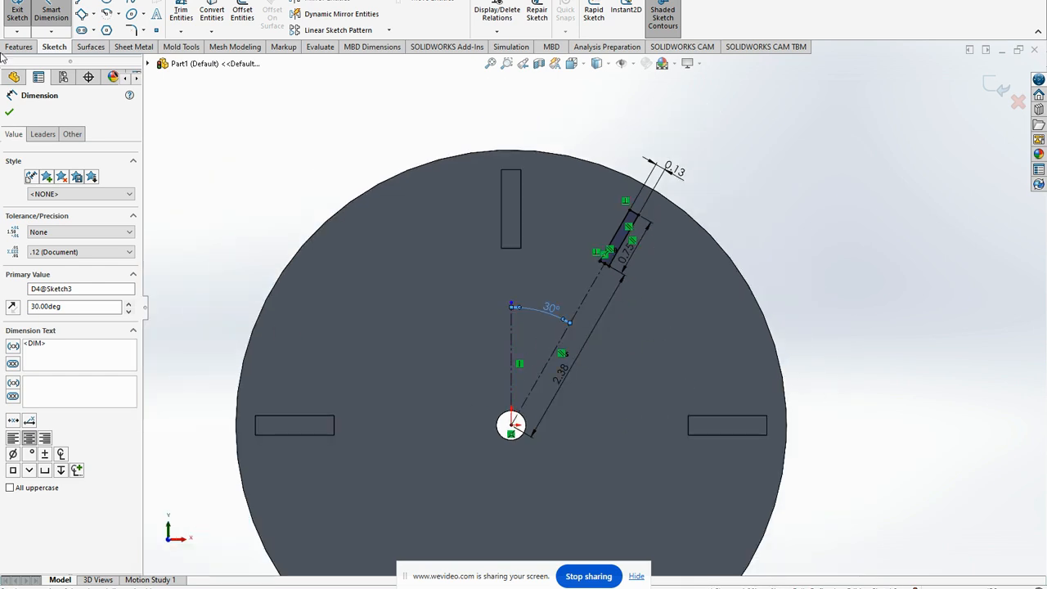
click(17, 12)
click(180, 16)
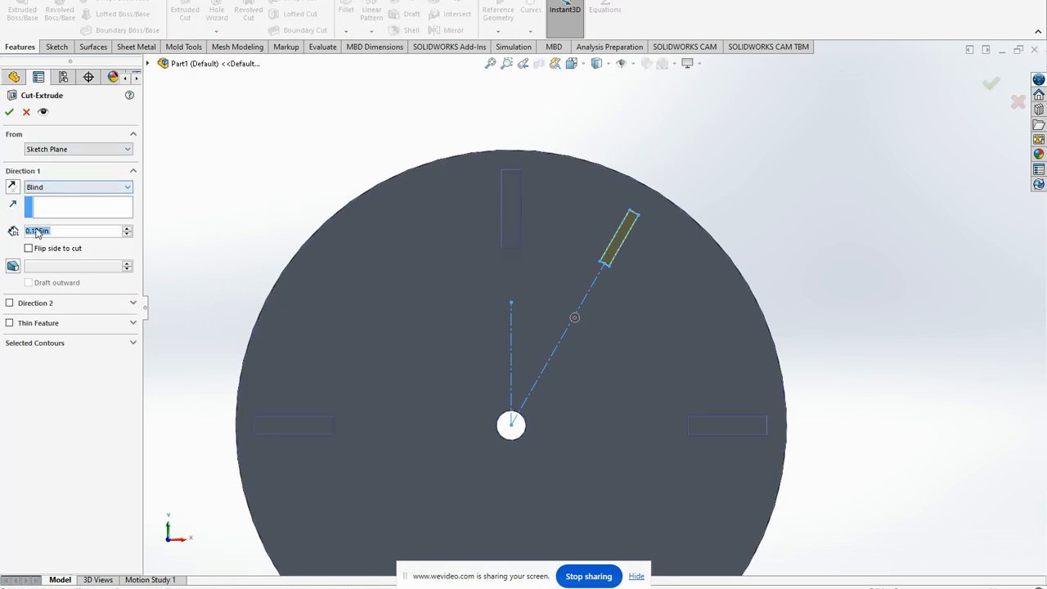
click(9, 112)
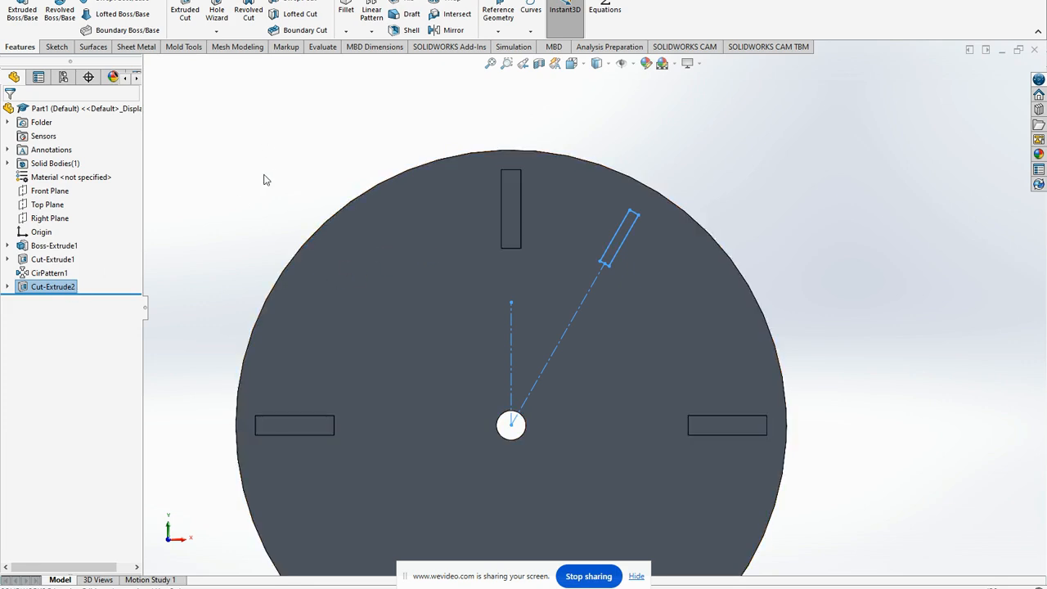
Set up a circular pattern of the small tilted slot around the disc's outer edge with 12 equally spaced instances over 360 degrees.
click(373, 33)
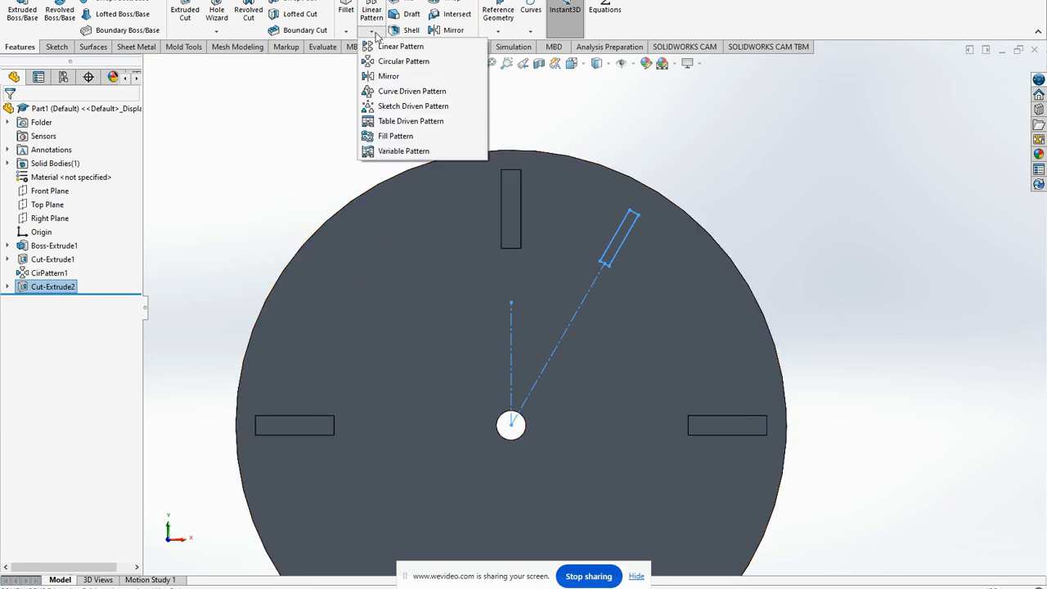
click(391, 61)
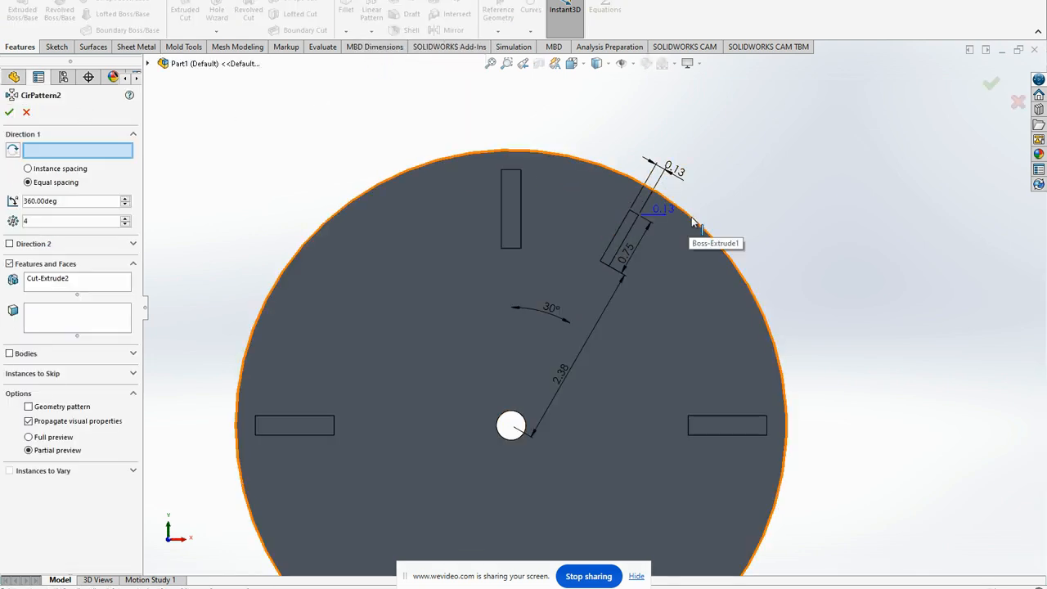
click(693, 221)
scroll(658, 311, up, 3)
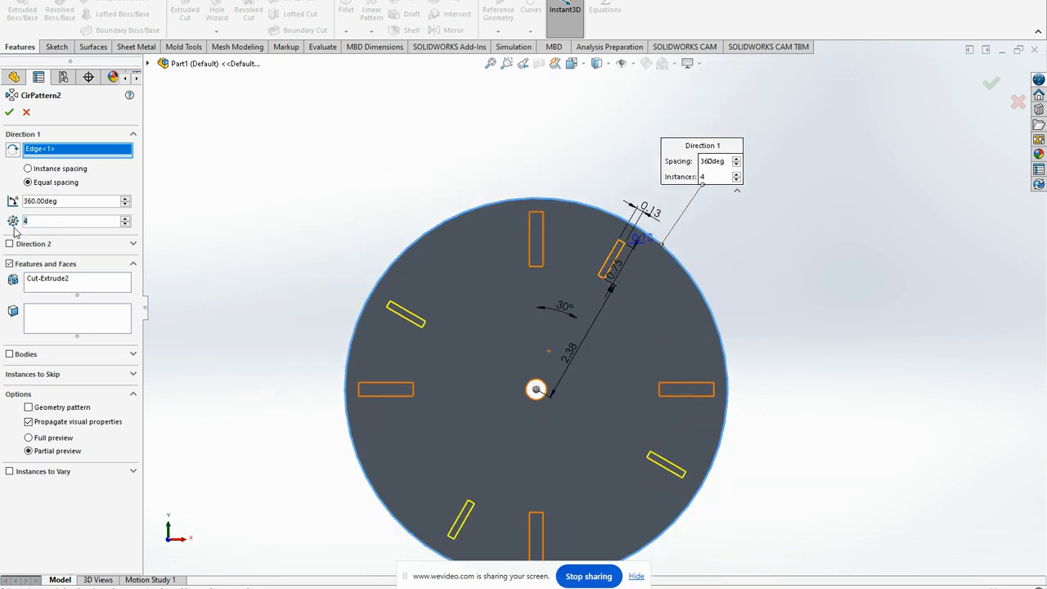
text(12)
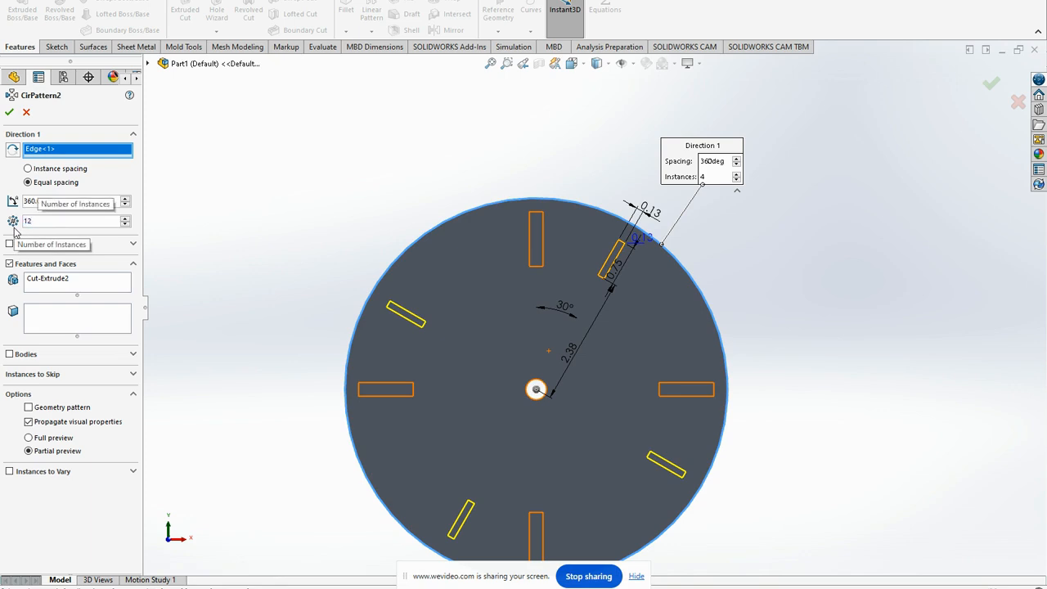
click(81, 284)
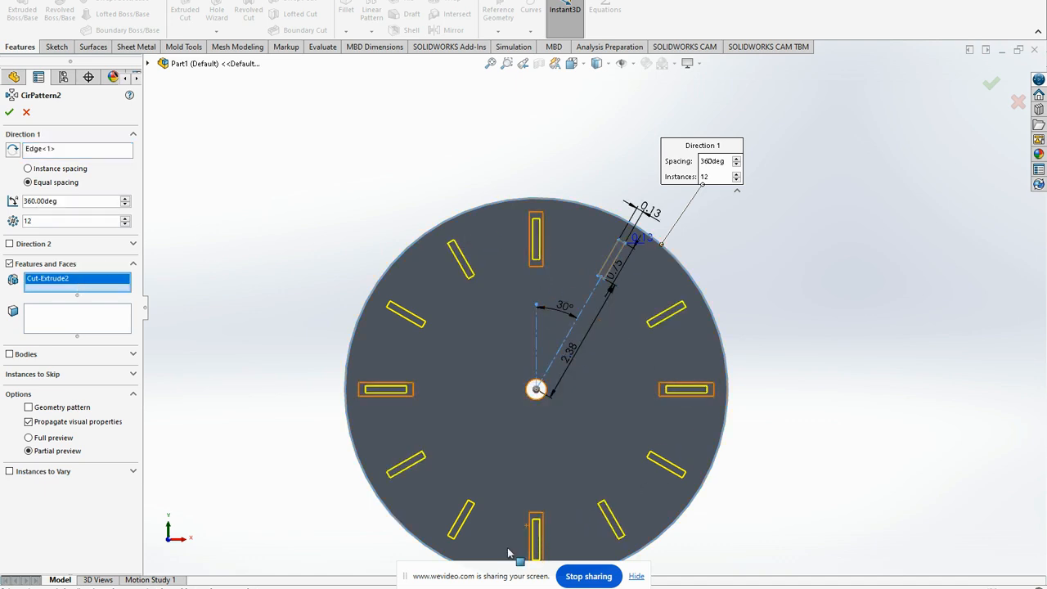
Skip the four pattern instances that overlap the large slots and finish the circular pattern.
click(45, 379)
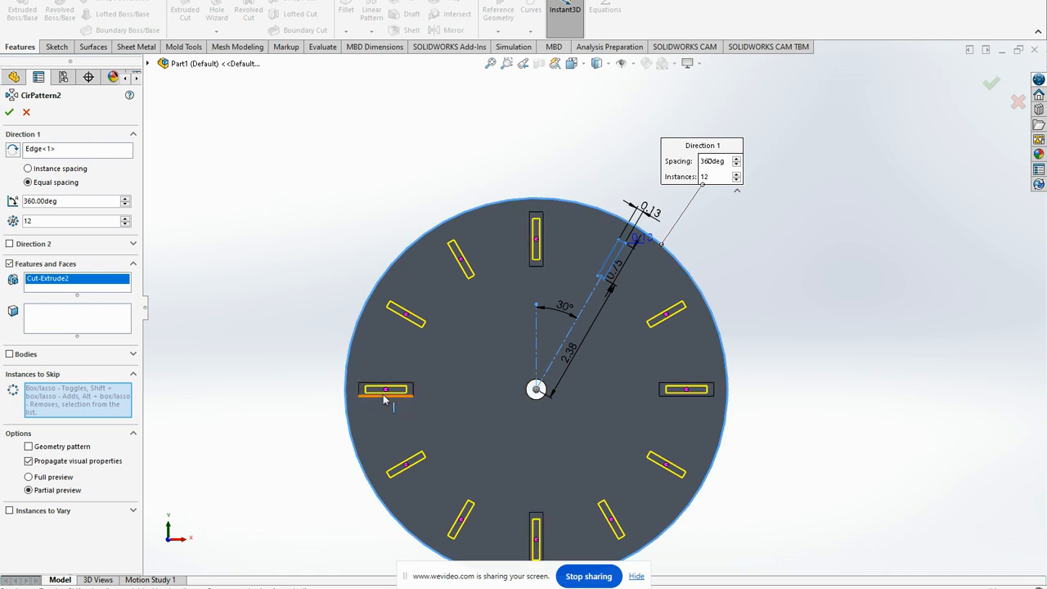
drag(351, 365, 426, 422)
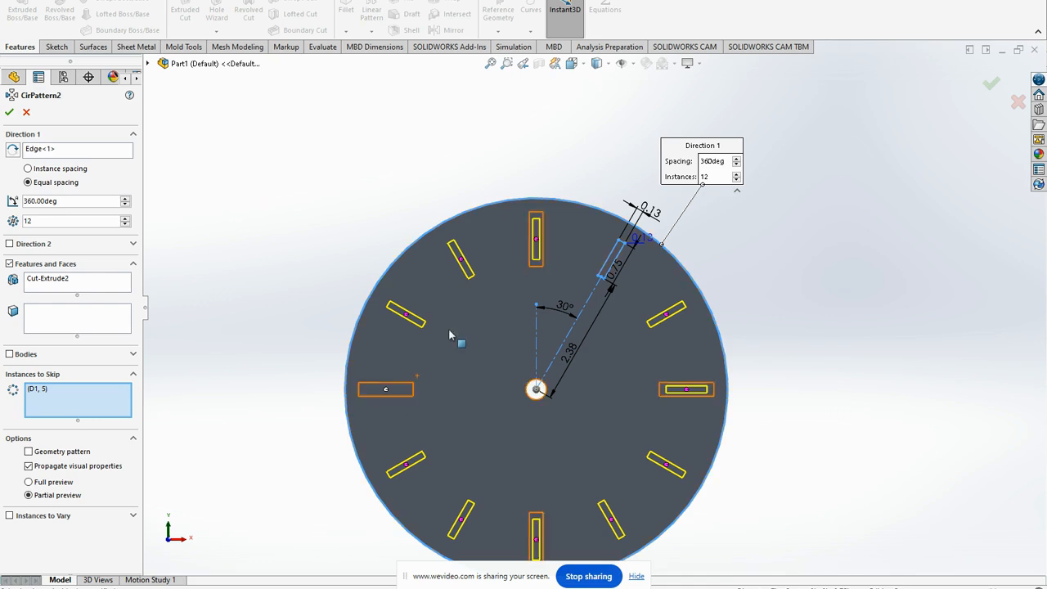
drag(522, 206, 565, 291)
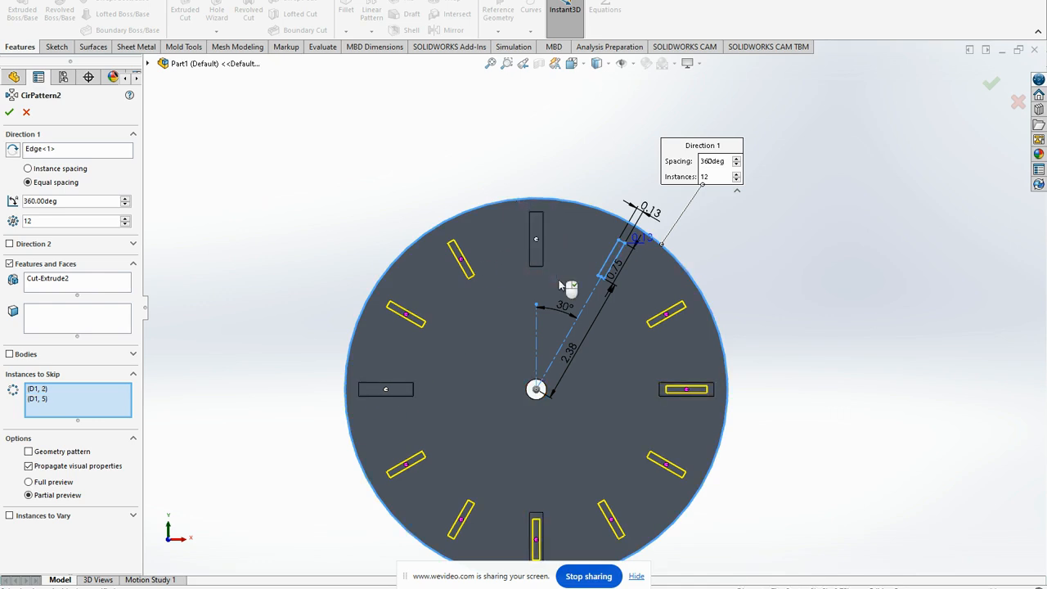
drag(642, 366, 743, 425)
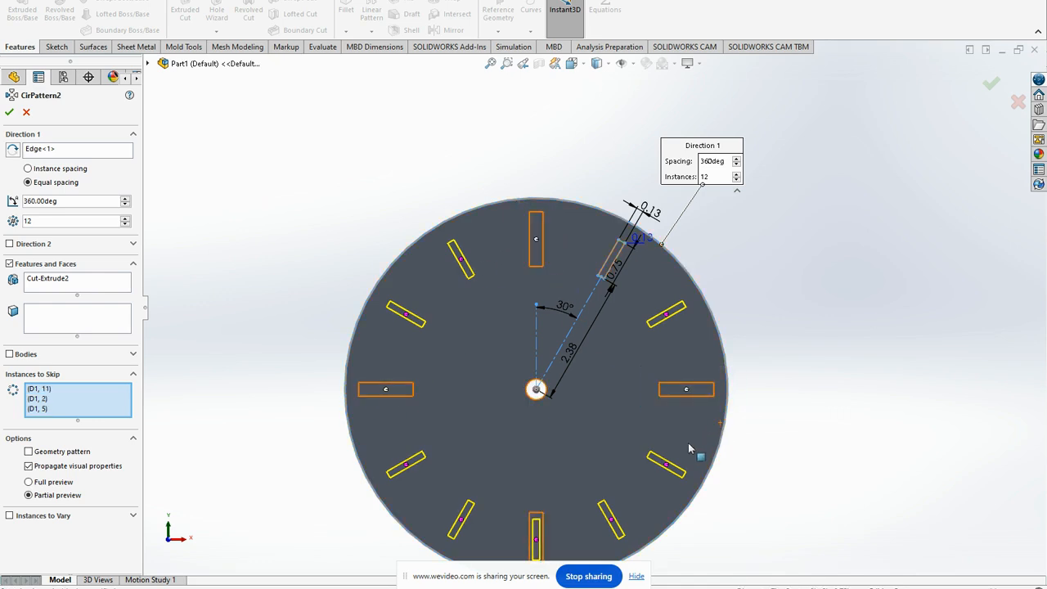
scroll(584, 496, up, 3)
scroll(552, 469, down, 2)
drag(543, 404, 585, 510)
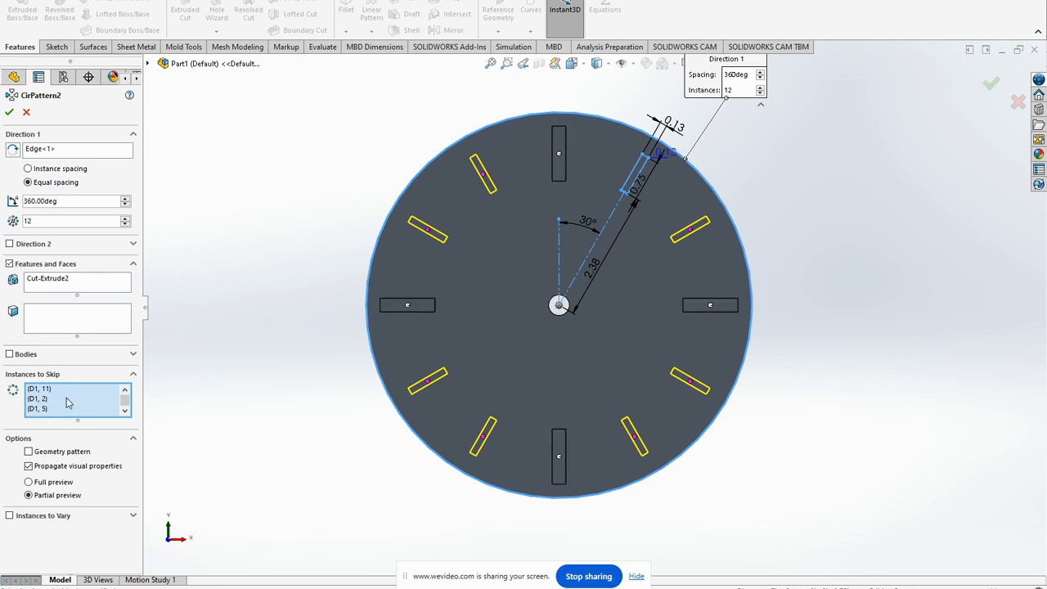
click(9, 113)
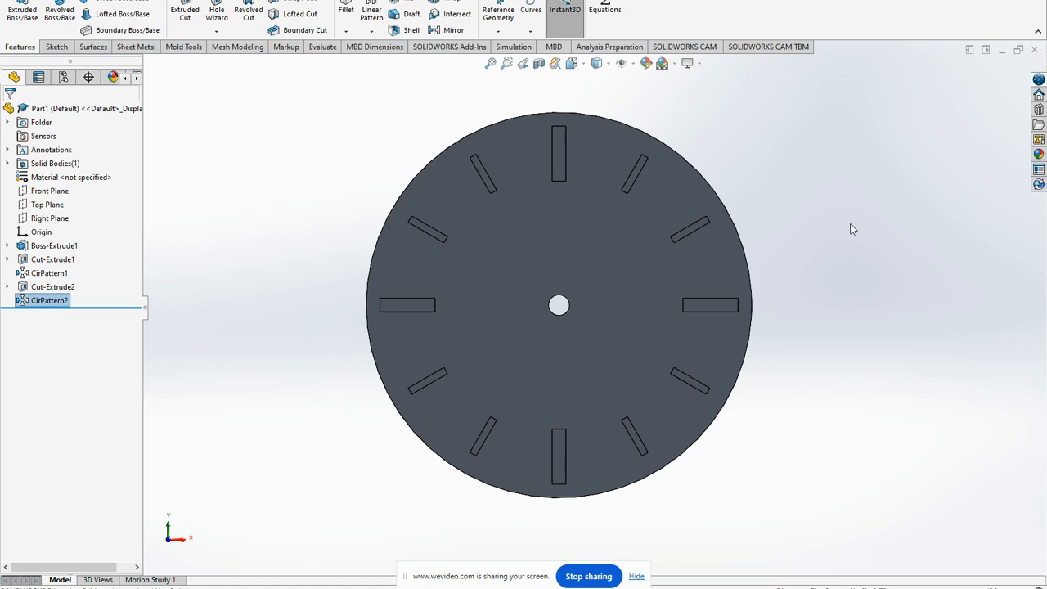
Edit the sketch of the first large slot cut and set the slot's width to 0.175 in.
right_click(39, 261)
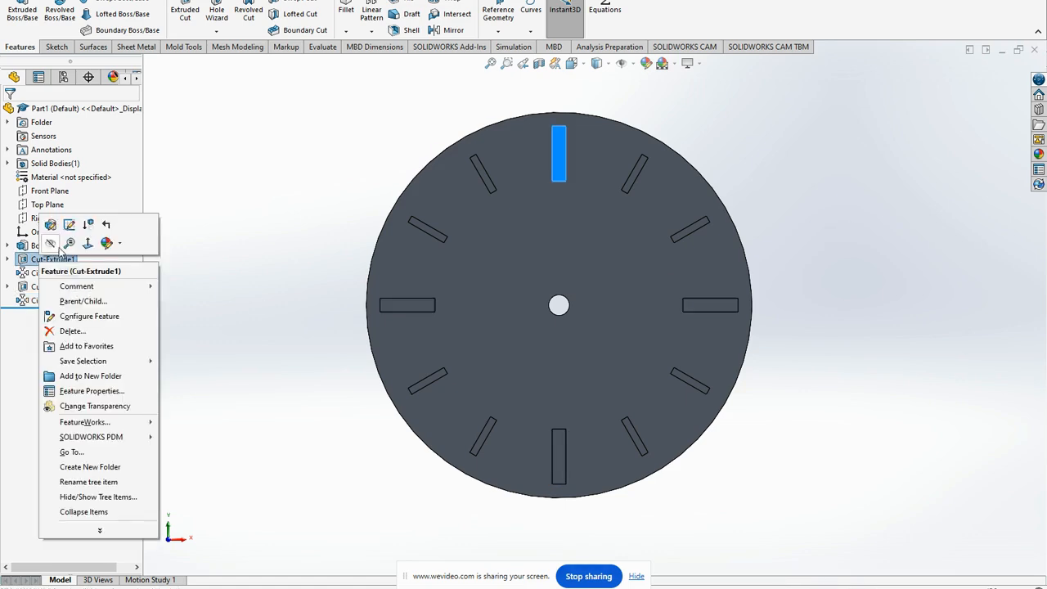
click(69, 226)
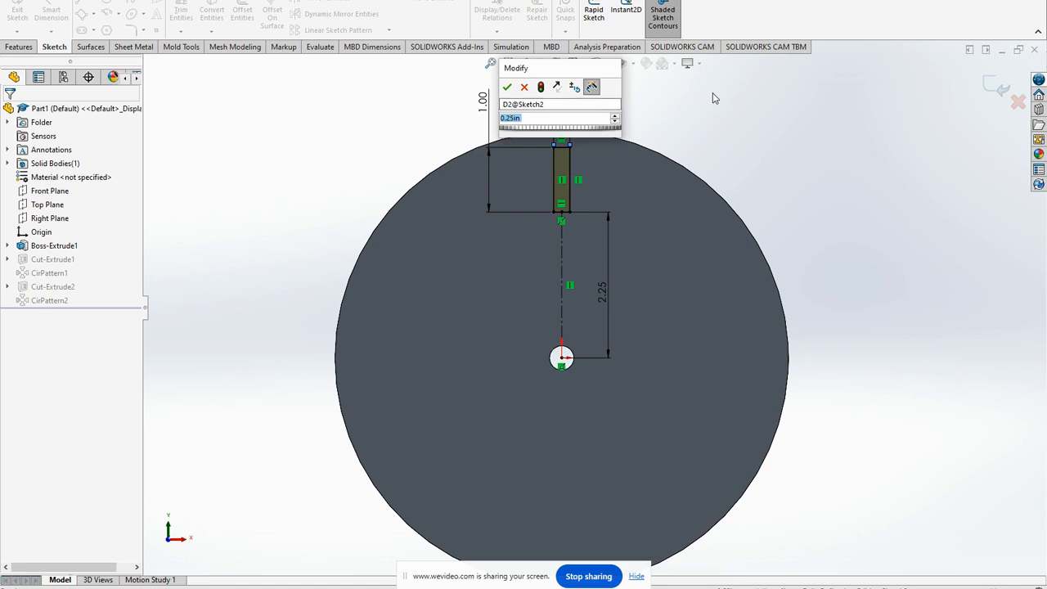
text(.175)
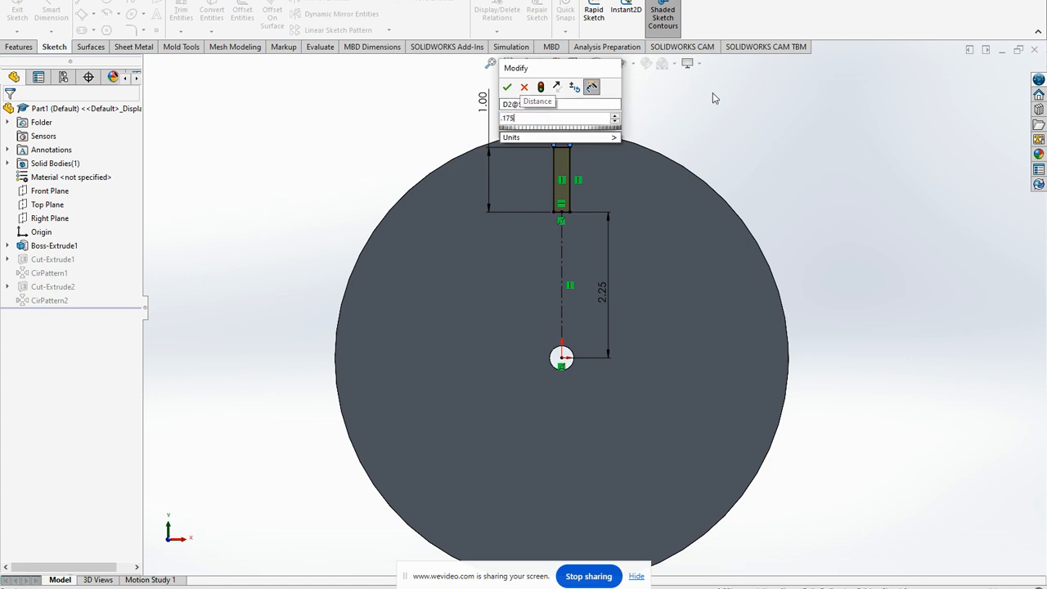
key(Return)
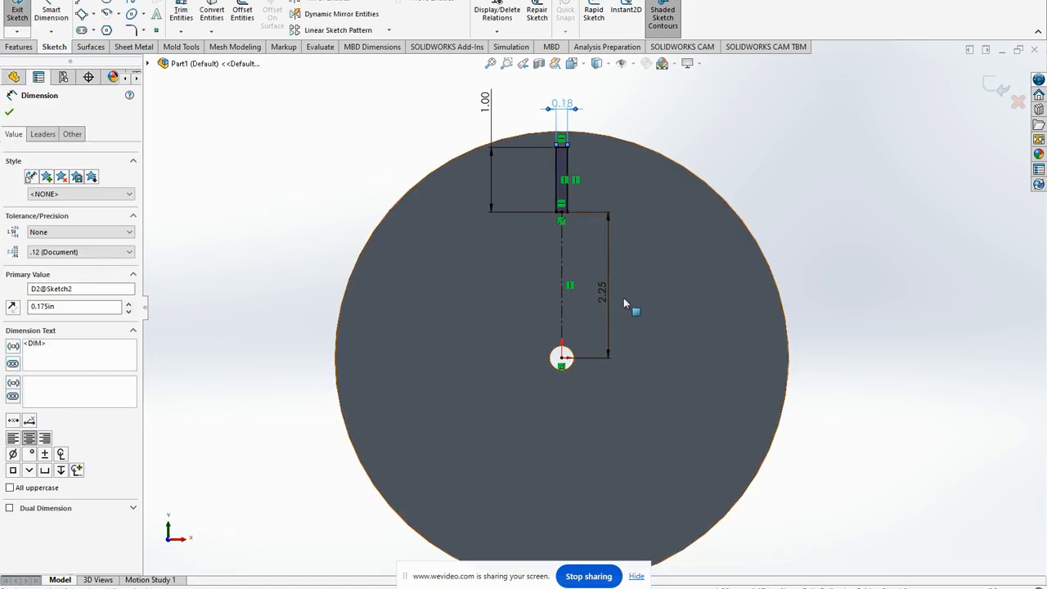
Set the distance from the origin to the large slot's inner end to 2.15 in and exit the sketch.
double_click(607, 298)
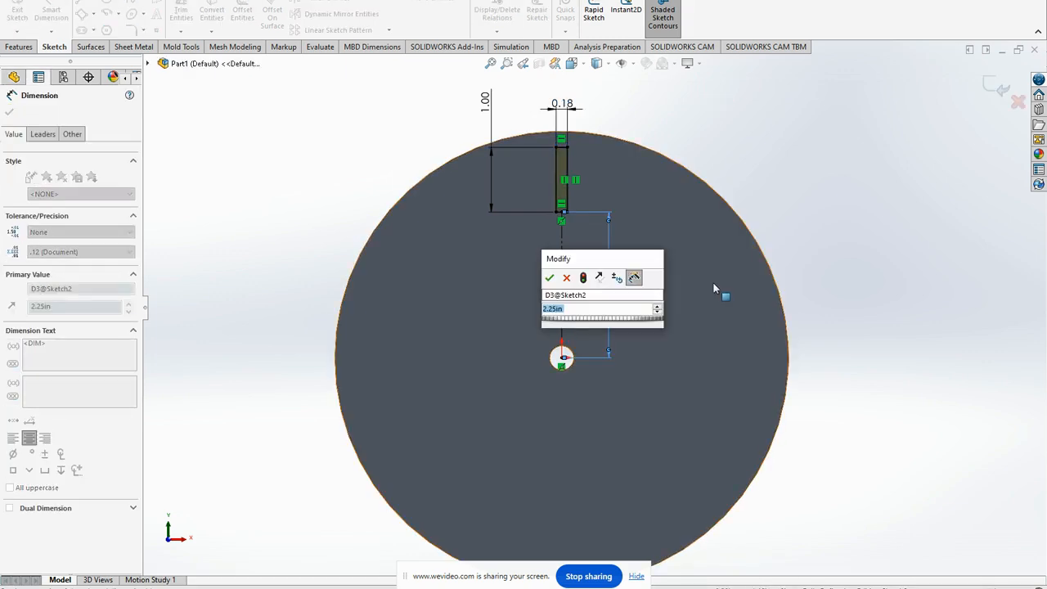
text(2.15)
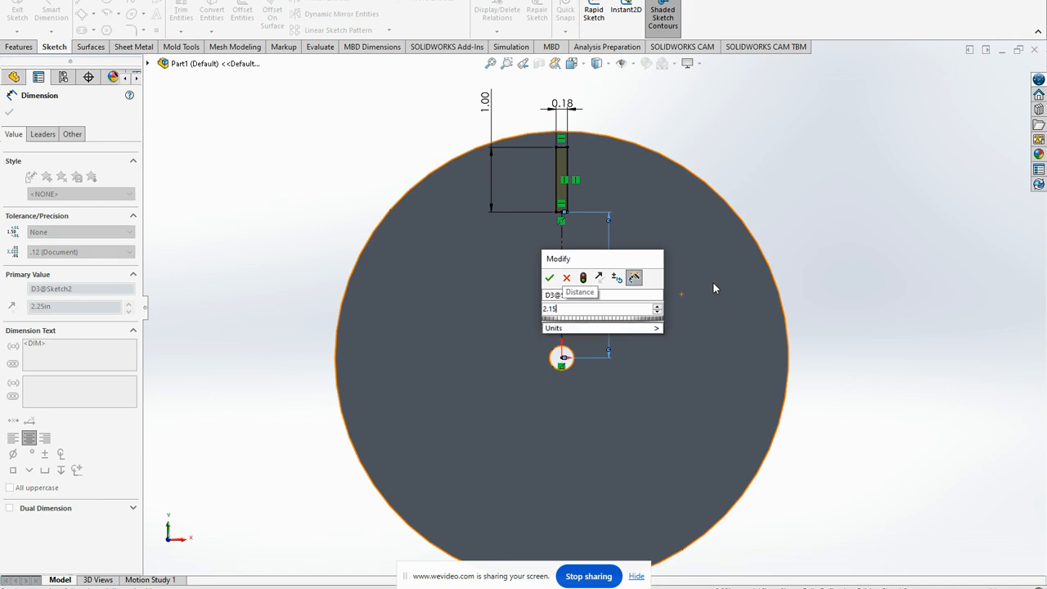
key(Return)
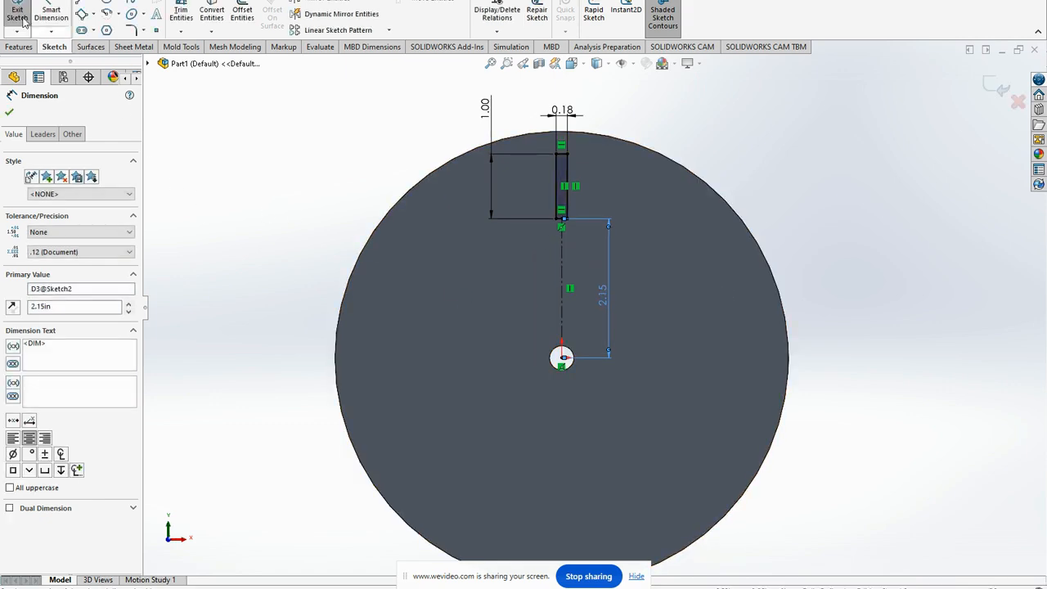
click(16, 10)
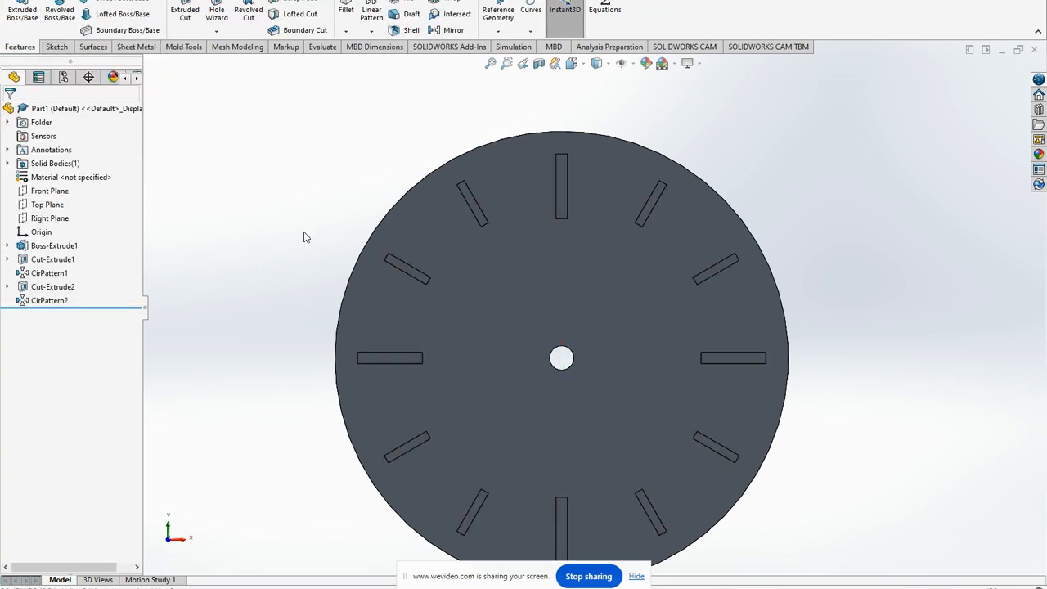
scroll(843, 340, up, 3)
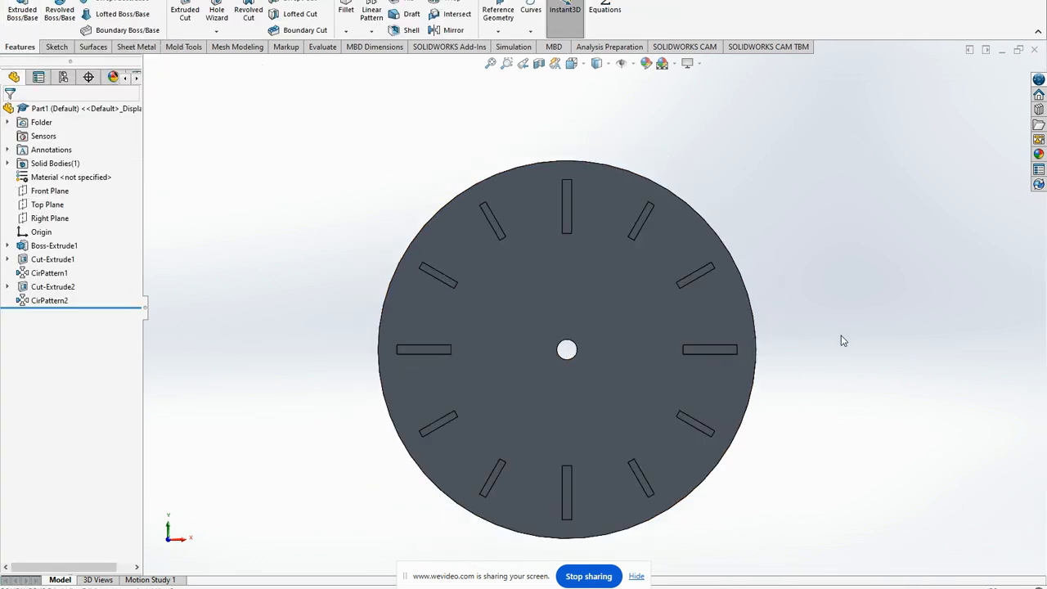